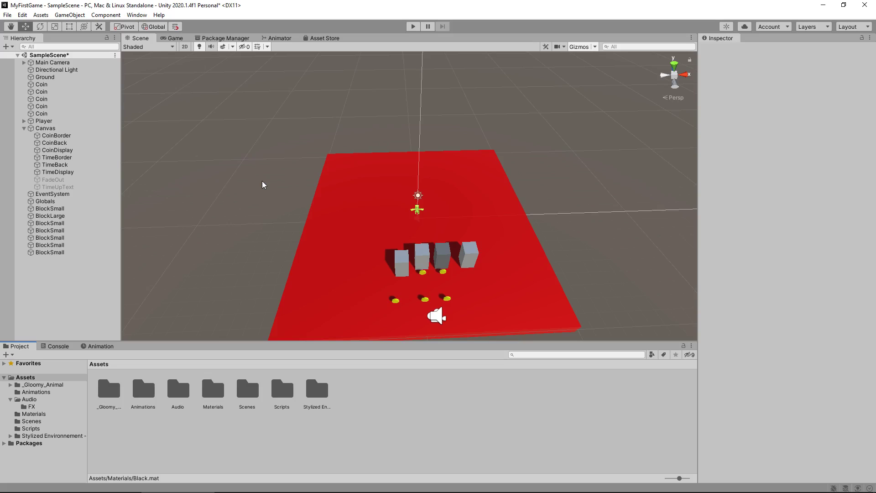
# - Add a Raw Image under the Canvas and give it the stretch/stretch anchor preset
pyautogui.click(82, 16)
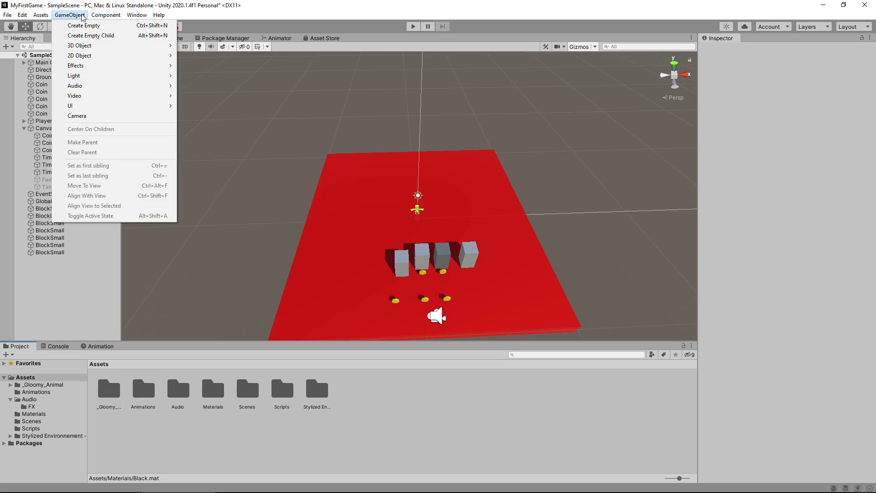
pyautogui.moveTo(146, 106)
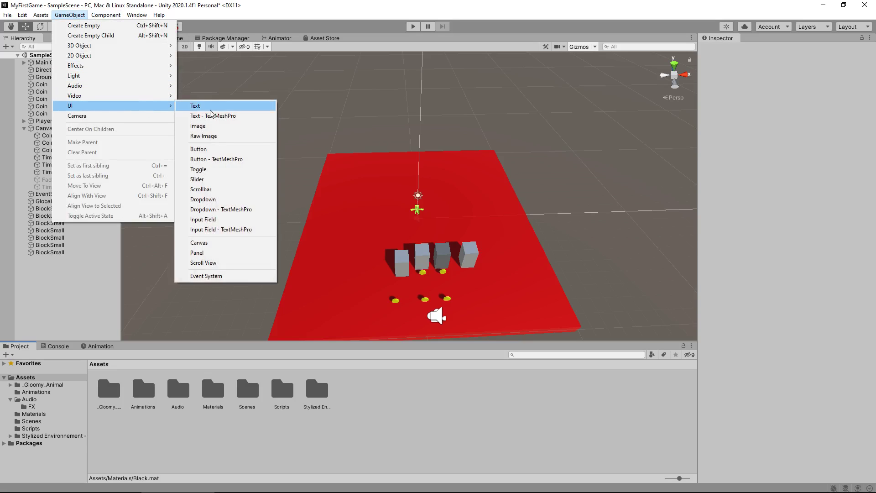
pyautogui.click(215, 136)
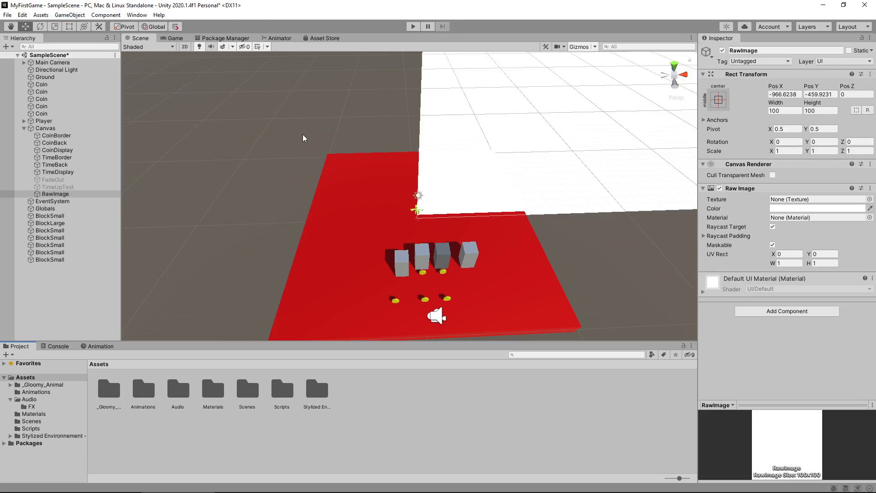
pyautogui.click(720, 101)
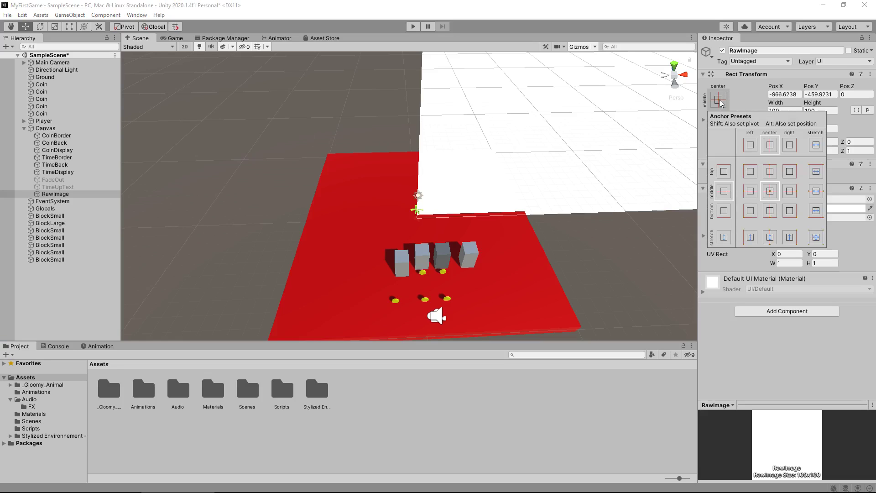
pyautogui.click(816, 237)
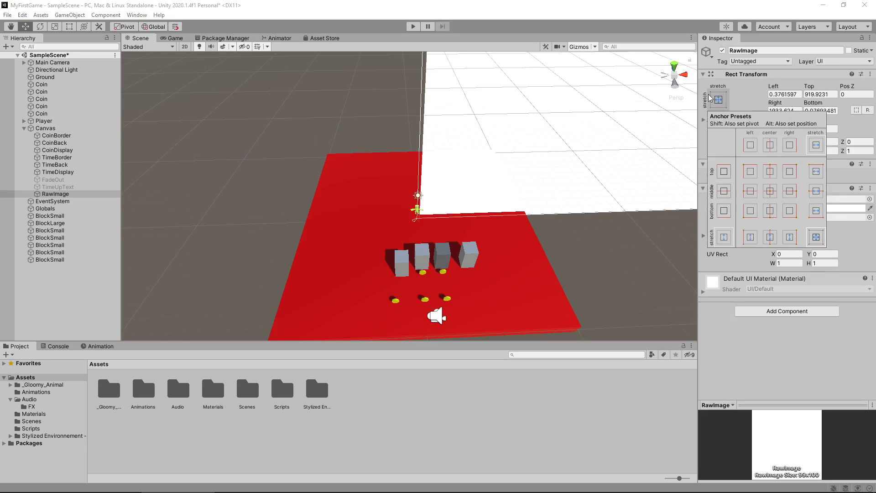
# - Set the Left, Top, Right and Bottom offsets all to 0
pyautogui.click(785, 94)
pyautogui.write('0')
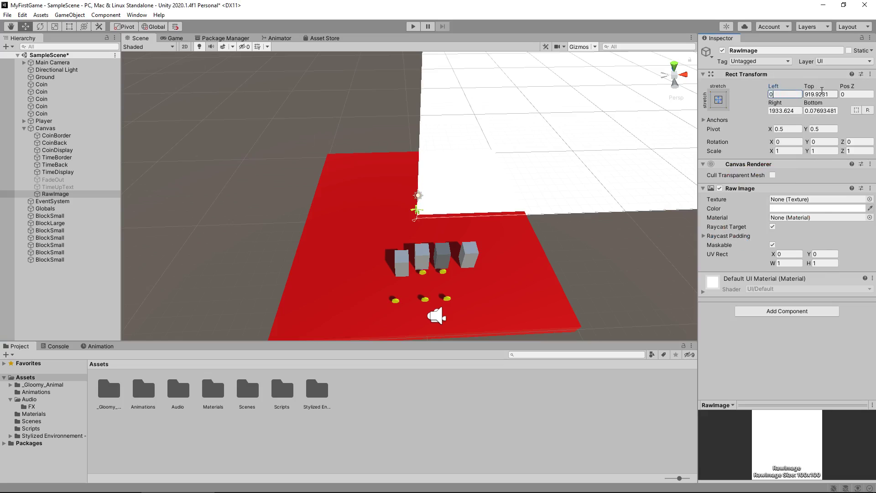
pyautogui.press('Tab')
pyautogui.write('0')
pyautogui.press('Tab')
pyautogui.write('0')
pyautogui.press('Tab')
pyautogui.write('0')
pyautogui.click(827, 95)
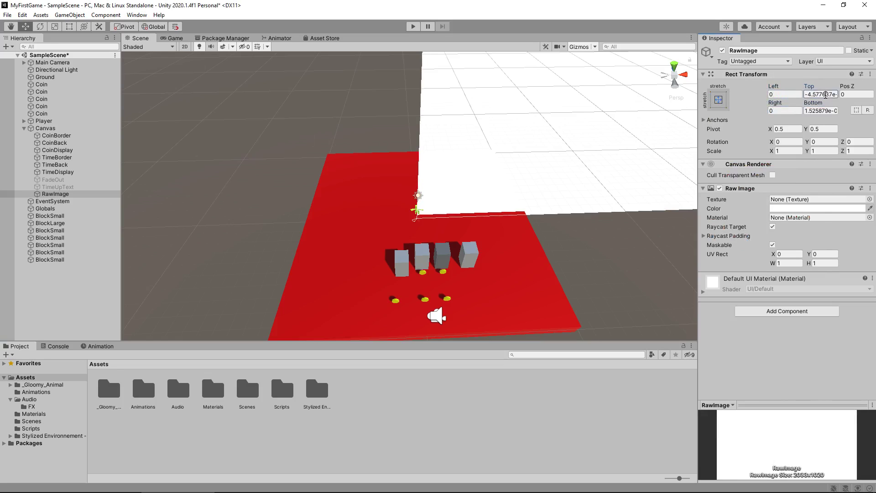
pyautogui.write('0')
pyautogui.press('Tab')
pyautogui.write('0')
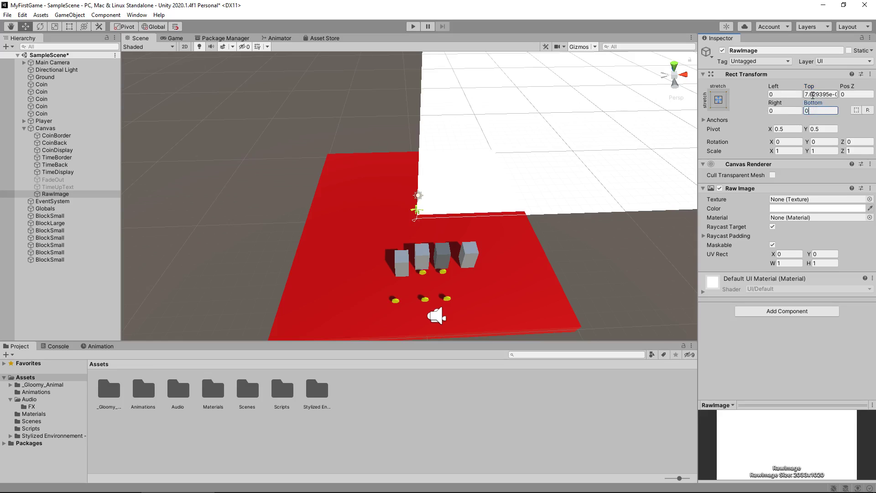
pyautogui.click(813, 94)
pyautogui.write('0')
pyautogui.scroll(-3, 517, 171)
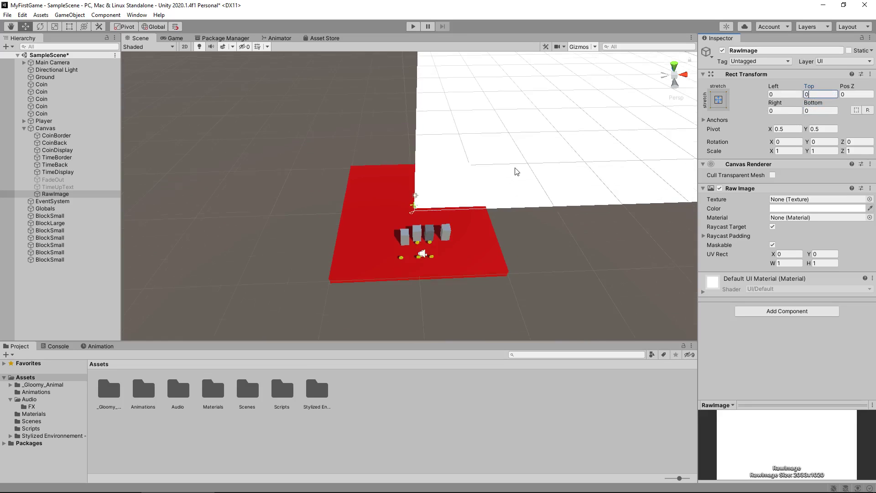
pyautogui.scroll(-10, 517, 172)
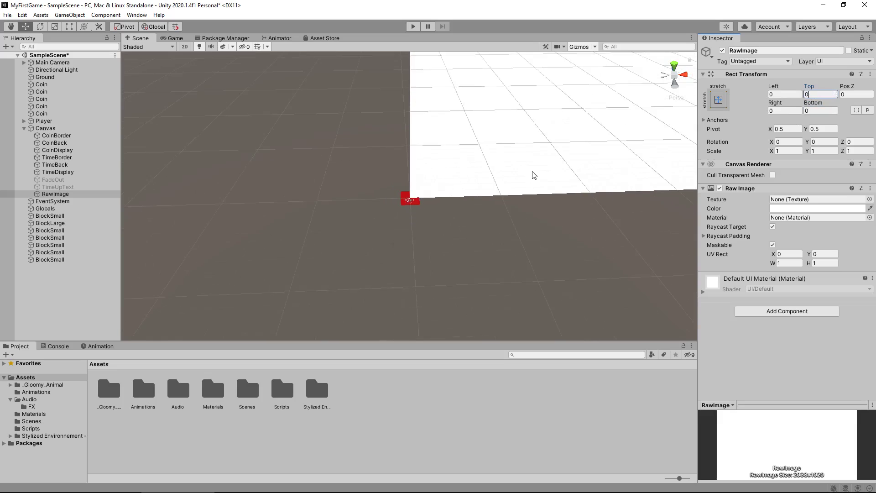
pyautogui.scroll(-5, 534, 176)
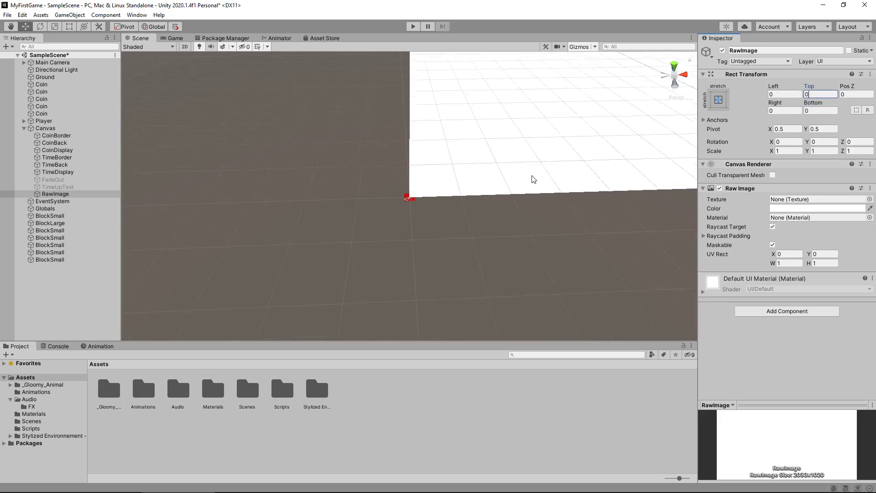
# - Set the Raw Image colour to black (RGB 0,0,0) and frame the black canvas
pyautogui.click(792, 211)
pyautogui.moveTo(817, 280); pyautogui.dragTo(849, 314)
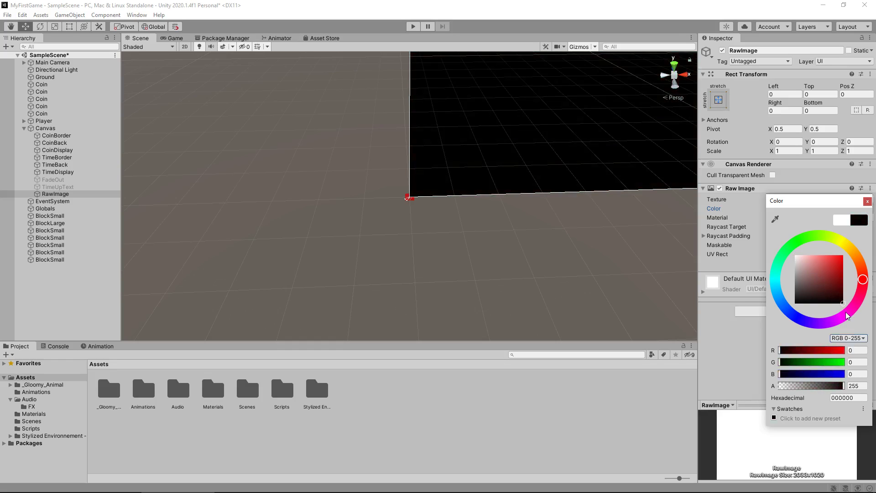
pyautogui.click(867, 202)
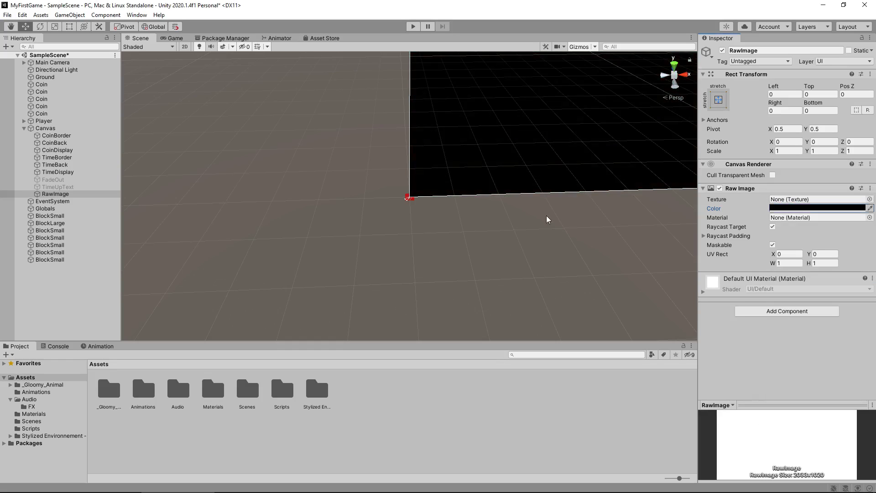
pyautogui.keyDown('alt'); pyautogui.moveTo(540, 211); pyautogui.dragTo(569, 186); pyautogui.keyUp('alt')
pyautogui.scroll(-3, 587, 182)
pyautogui.moveTo(587, 182); pyautogui.dragTo(475, 201, button='middle')
pyautogui.scroll(2, 549, 227)
pyautogui.scroll(2, 622, 237)
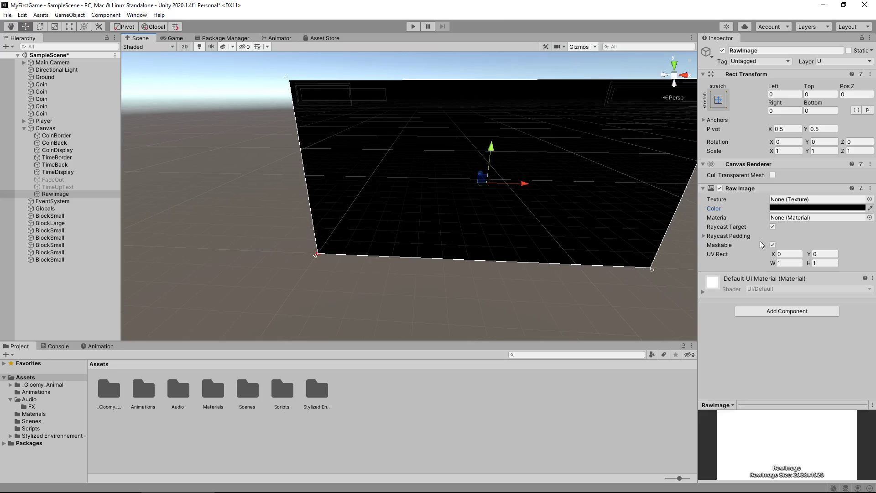
pyautogui.click(788, 209)
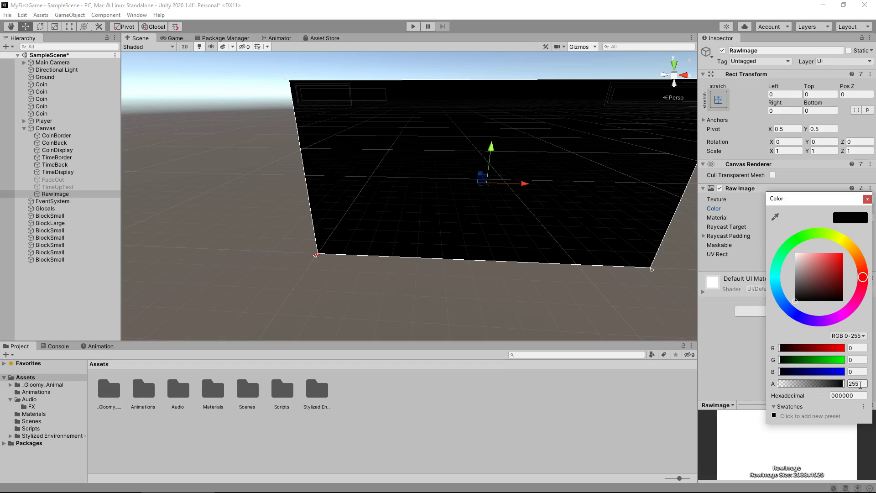
# - Rename the RawImage object to FadeIn
pyautogui.click(84, 197)
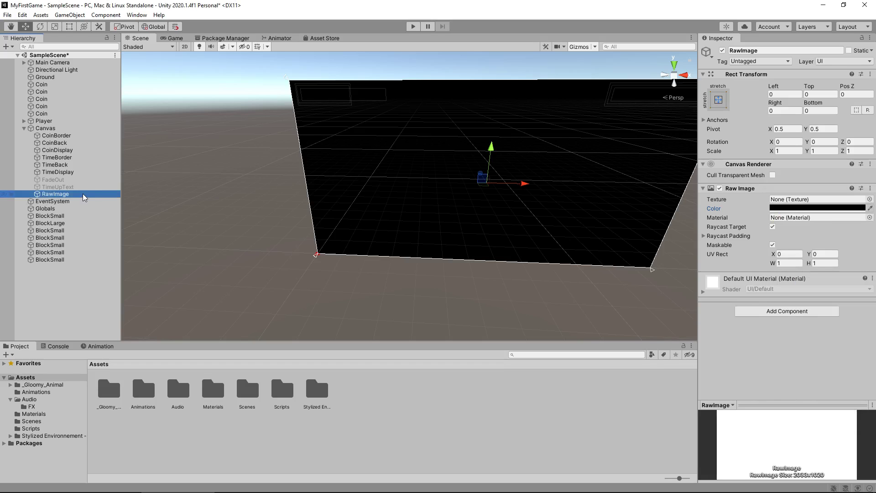
pyautogui.click(100, 194)
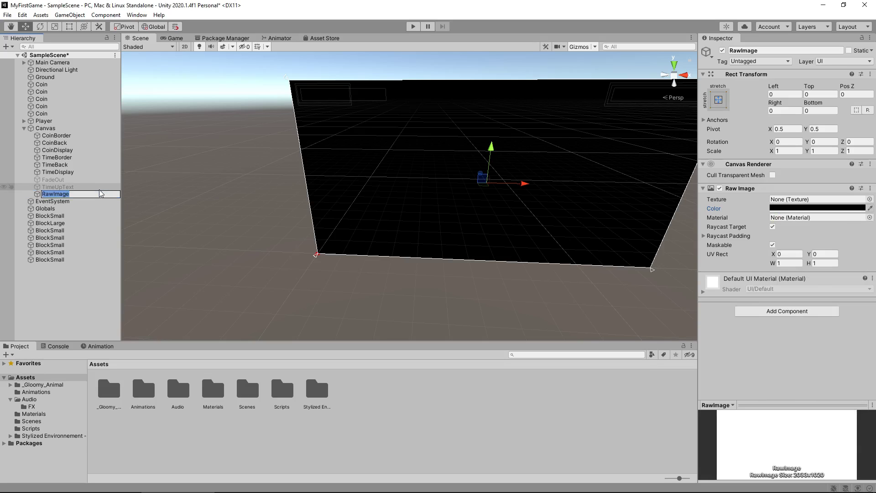
pyautogui.write('FadeIn')
pyautogui.press('Return')
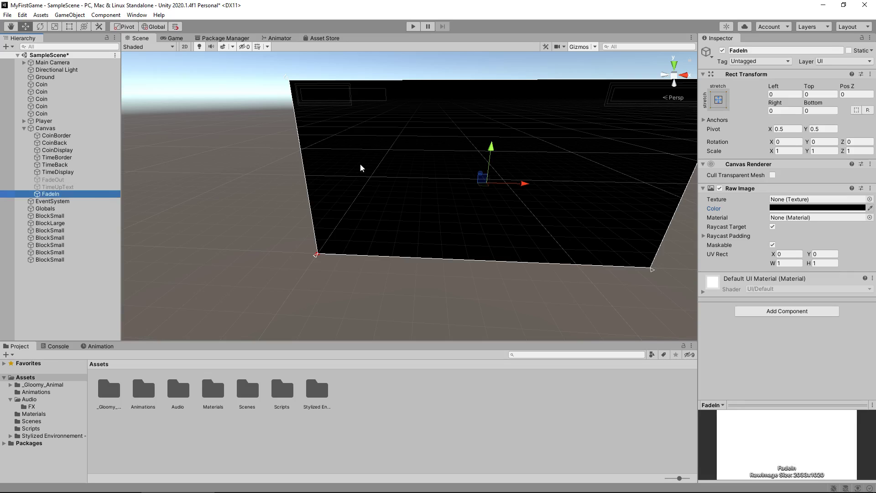
# - Create a new animation clip named FadeIn in the Animations folder
pyautogui.click(42, 392)
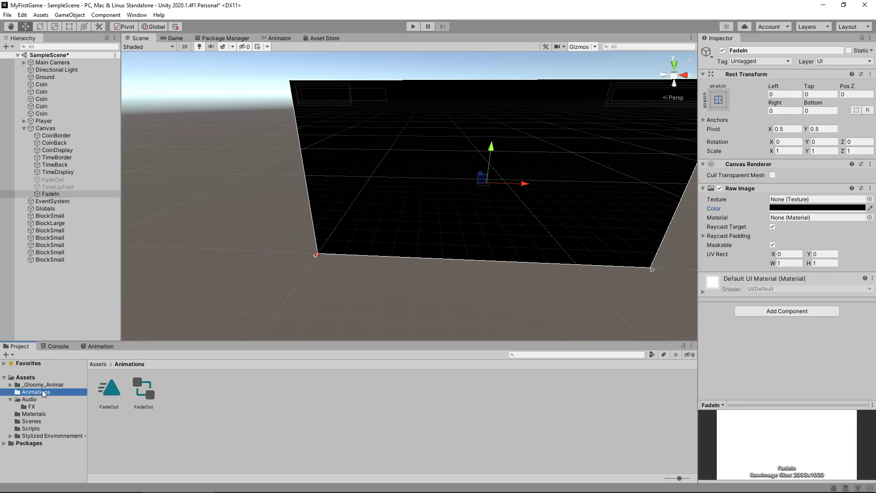
pyautogui.click(98, 347)
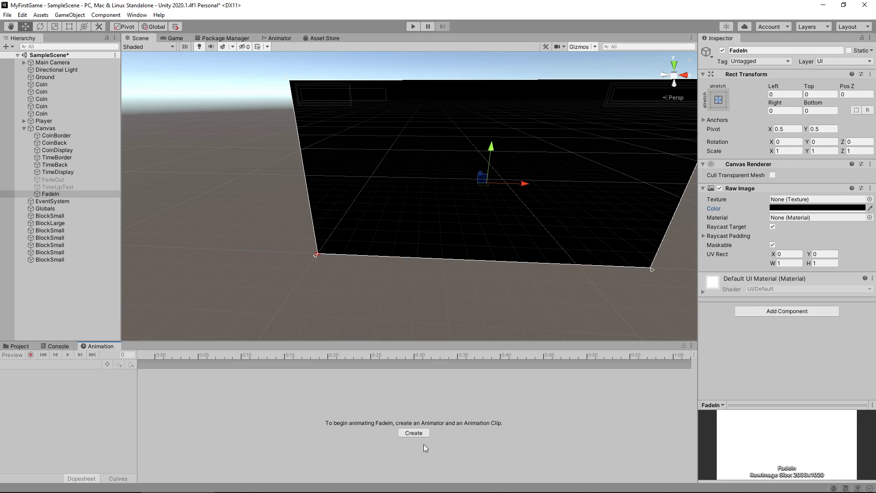
pyautogui.click(419, 433)
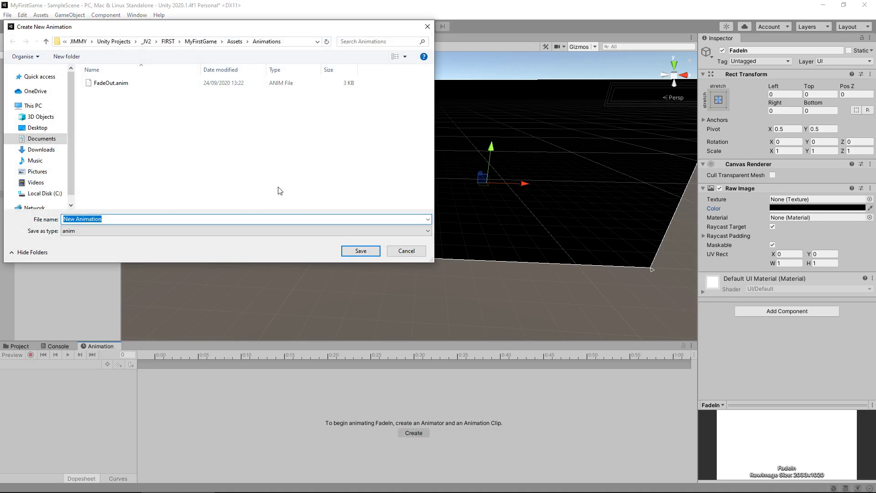
pyautogui.write('FadeIn')
pyautogui.press('Return')
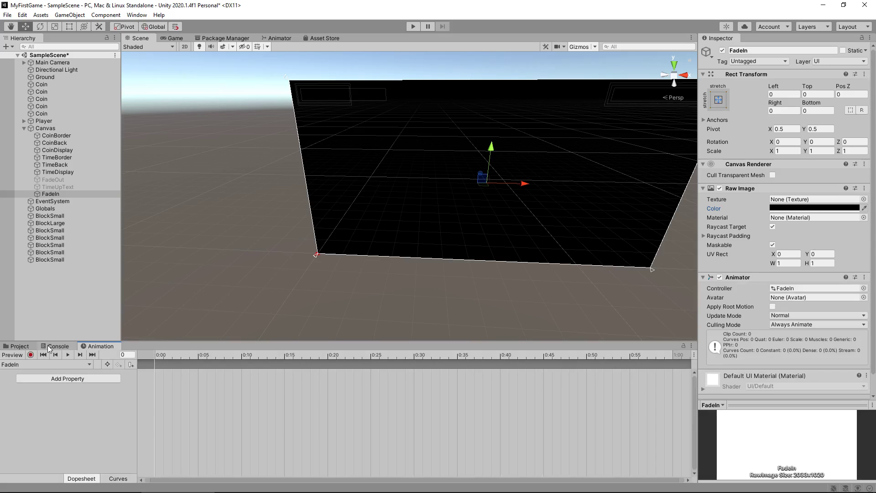
# - Start recording and key the overlay's Color alpha as fully opaque at frame 0
pyautogui.click(31, 355)
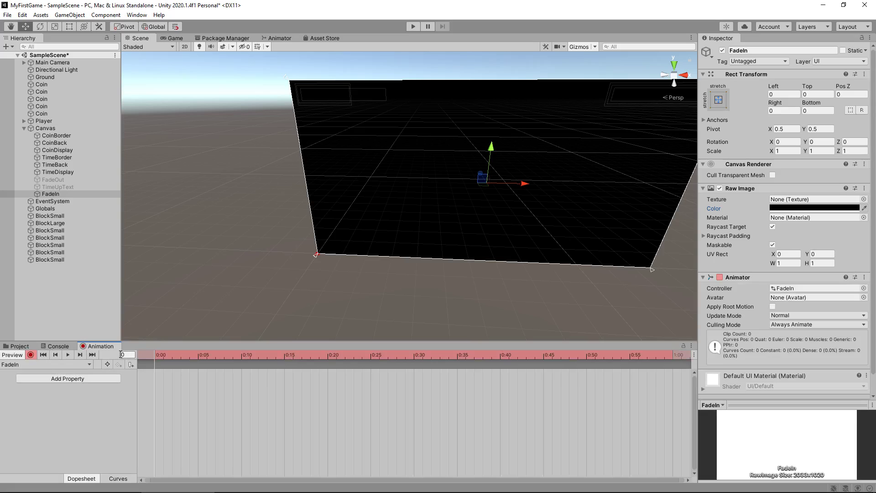
pyautogui.click(804, 208)
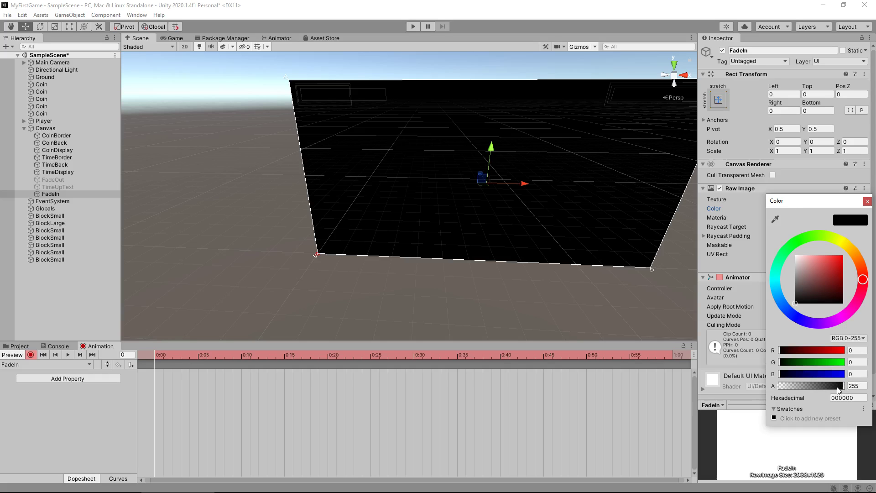
pyautogui.moveTo(839, 389)
pyautogui.mouseDown()
pyautogui.moveTo(812, 387)
pyautogui.moveTo(845, 386)
pyautogui.mouseUp()
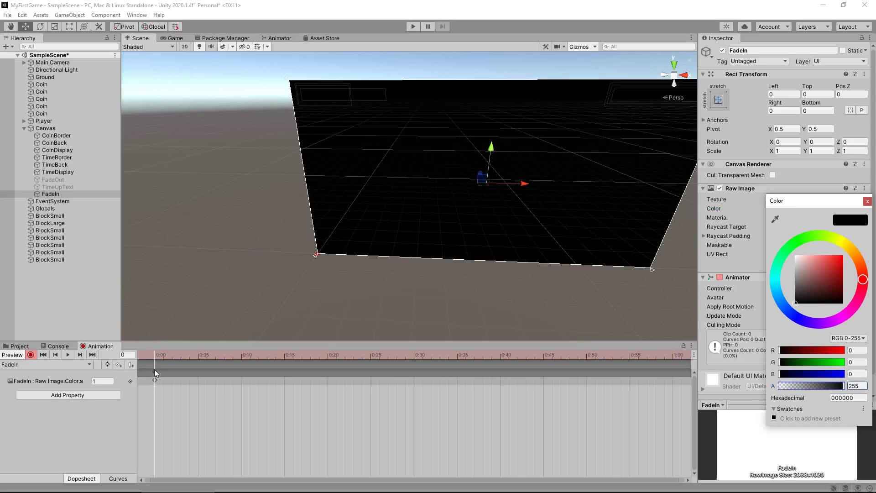
pyautogui.click(867, 201)
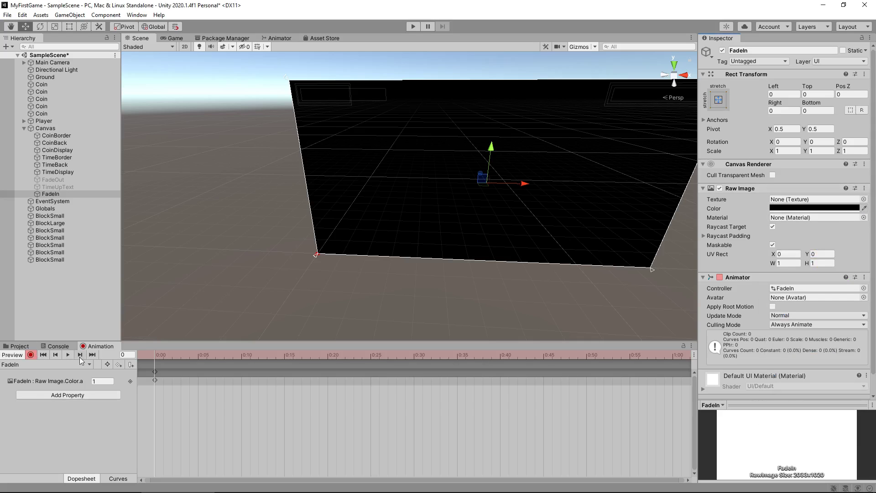
# - At frame 60, drag the Color alpha to 0, then stop recording
pyautogui.click(131, 354)
pyautogui.write('60')
pyautogui.press('Return')
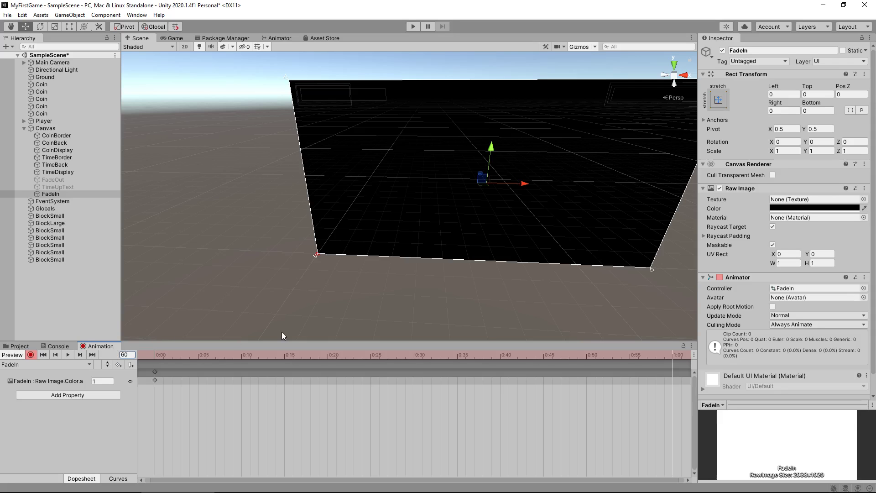
pyautogui.click(810, 208)
pyautogui.moveTo(798, 387); pyautogui.dragTo(775, 388)
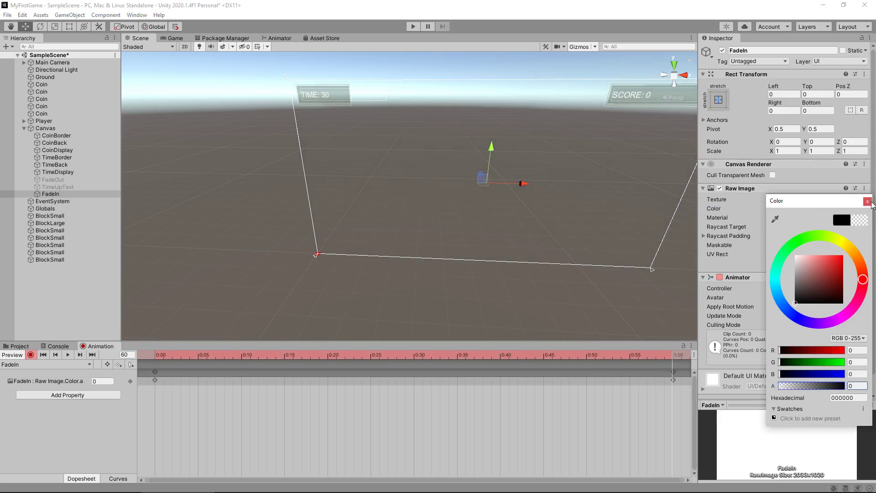
pyautogui.click(867, 201)
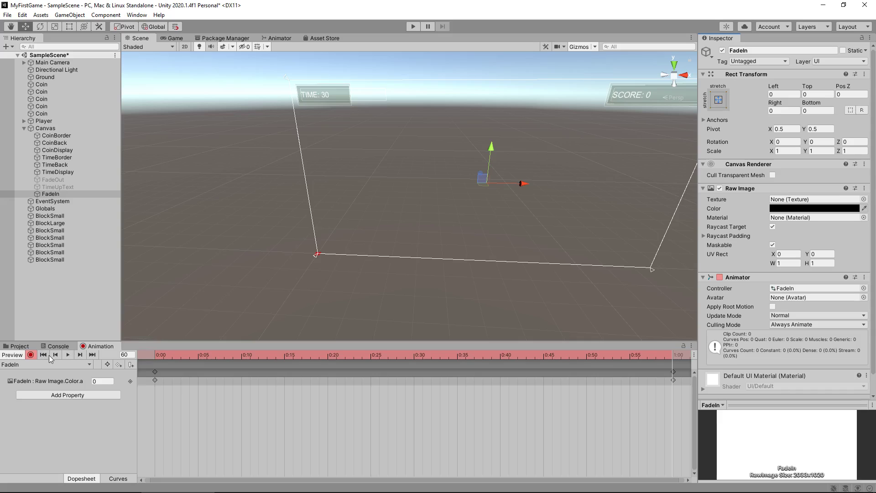
pyautogui.click(30, 355)
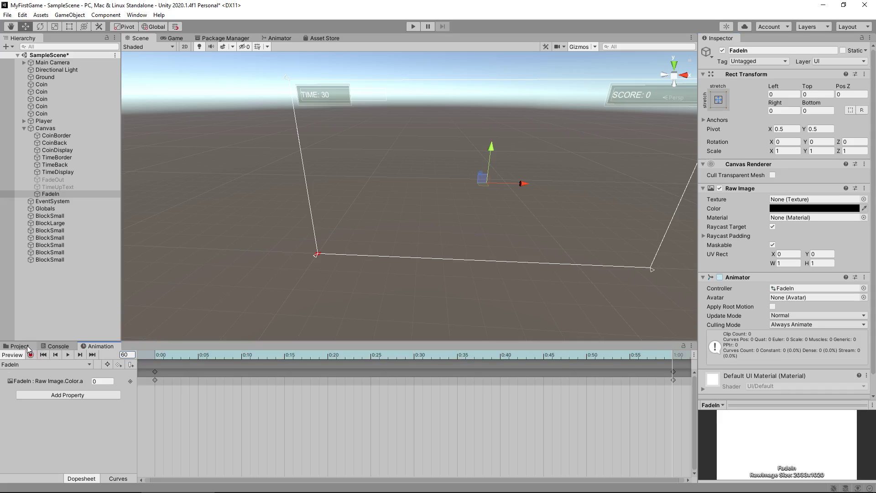
# - Turn off Loop Time on the FadeIn clip and play the game to test the fade
pyautogui.click(26, 346)
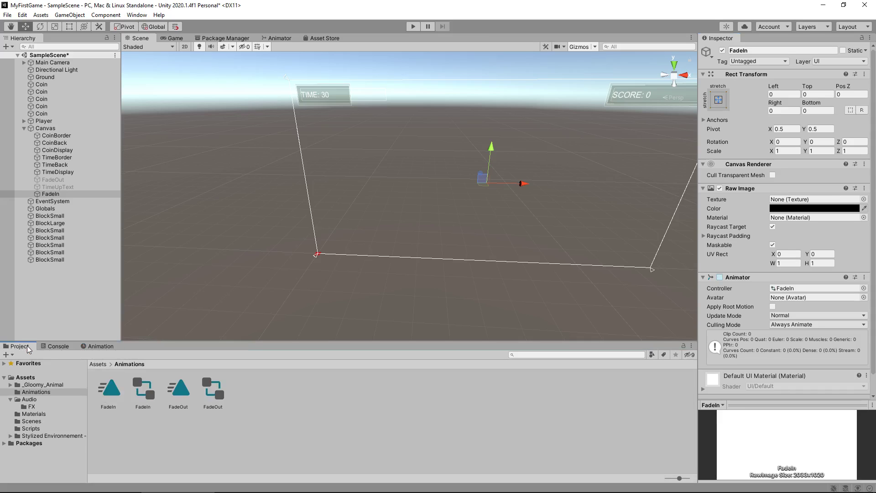
pyautogui.click(113, 390)
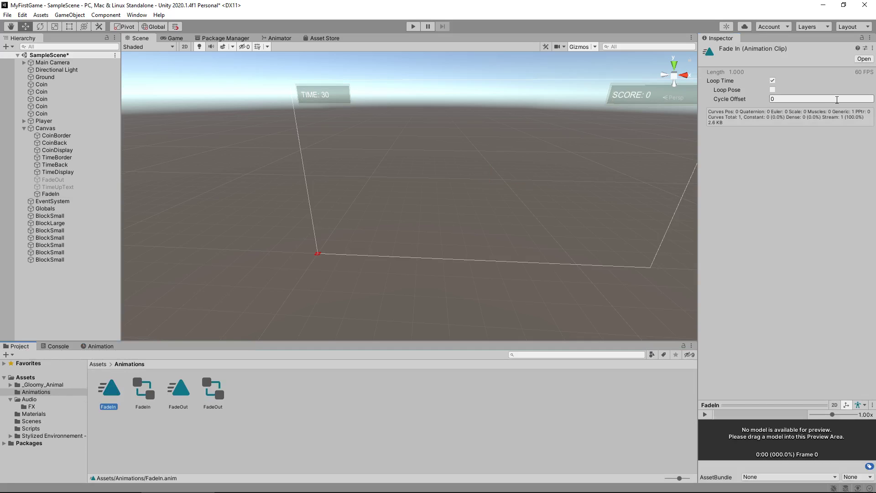
pyautogui.click(773, 82)
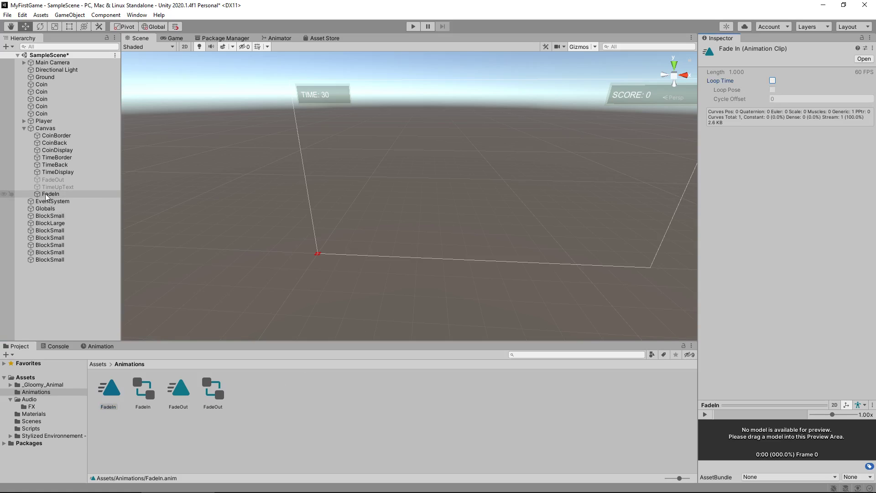
pyautogui.click(283, 389)
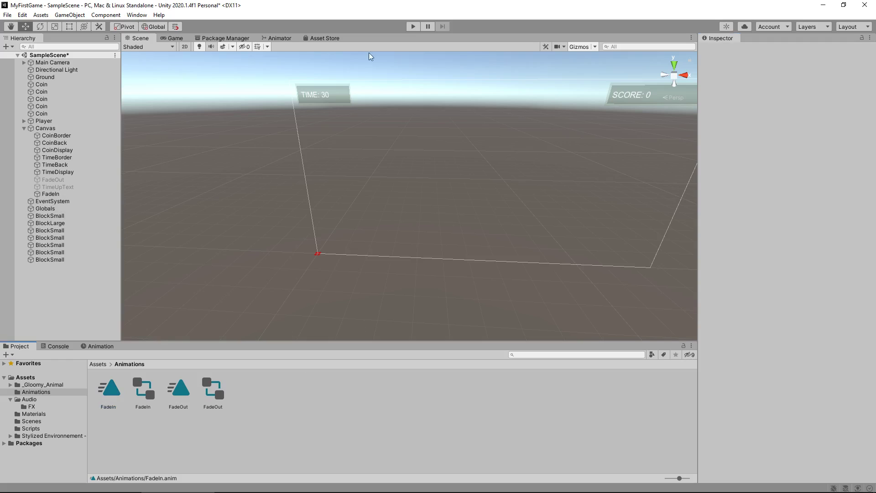
pyautogui.click(413, 27)
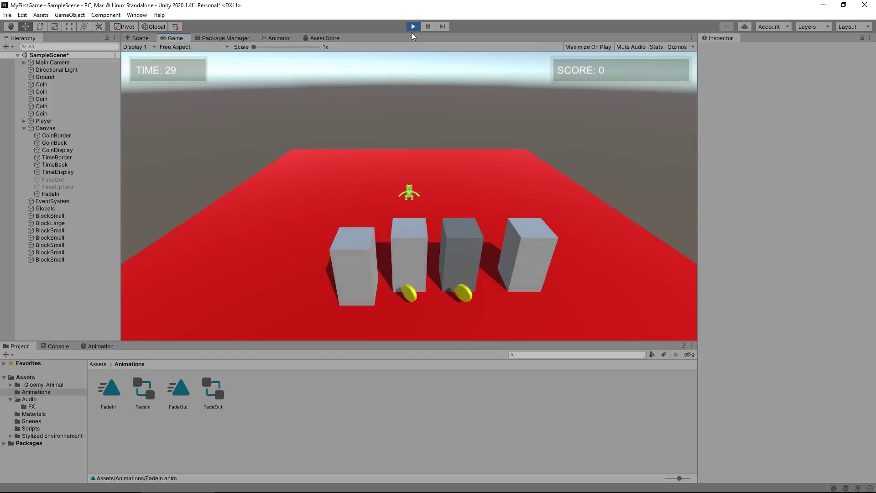
pyautogui.click(412, 32)
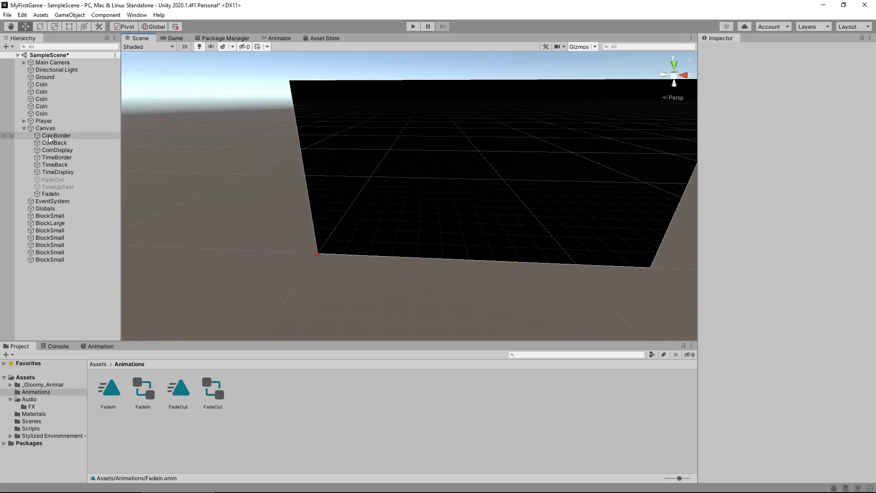
# - Frame the Ground and orbit the Scene view to see the whole red level
pyautogui.doubleClick(46, 77)
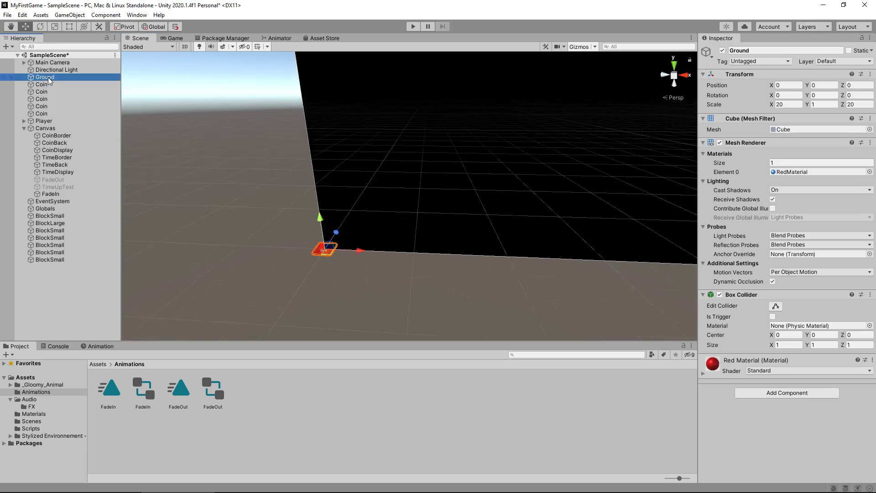
pyautogui.moveTo(395, 186); pyautogui.dragTo(408, 200, button='right')
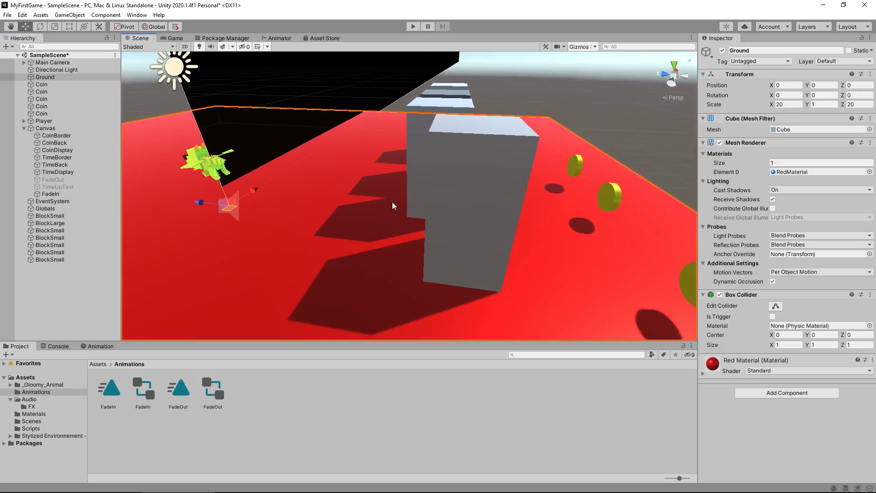
pyautogui.scroll(-5, 393, 201)
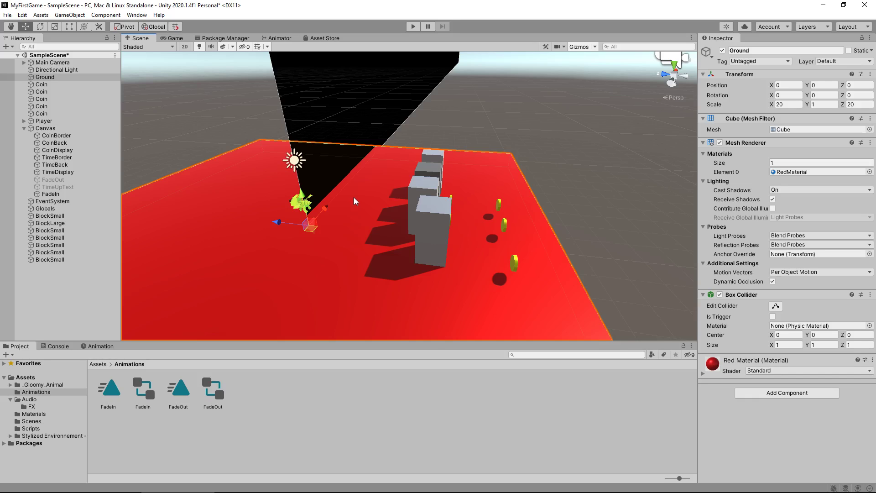
pyautogui.moveTo(355, 200); pyautogui.dragTo(315, 223, button='right')
# - Create a new cube at position 0, 0, 0
pyautogui.click(70, 15)
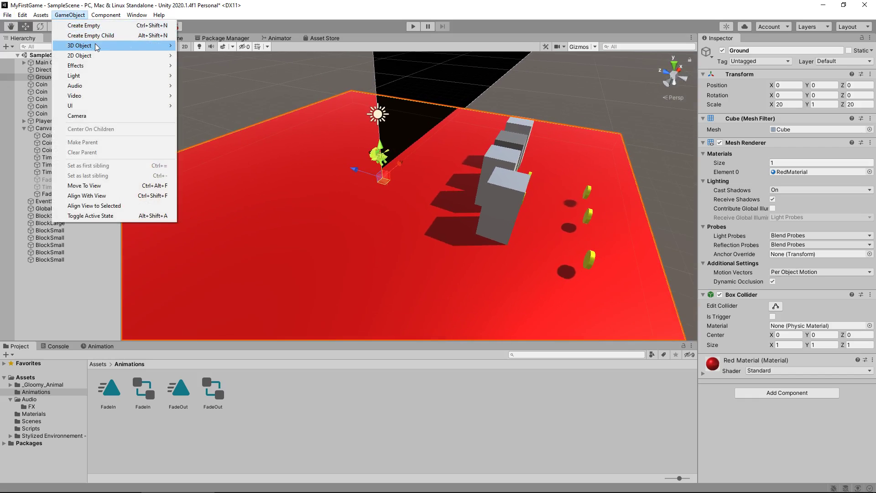
pyautogui.moveTo(97, 46)
pyautogui.click(219, 46)
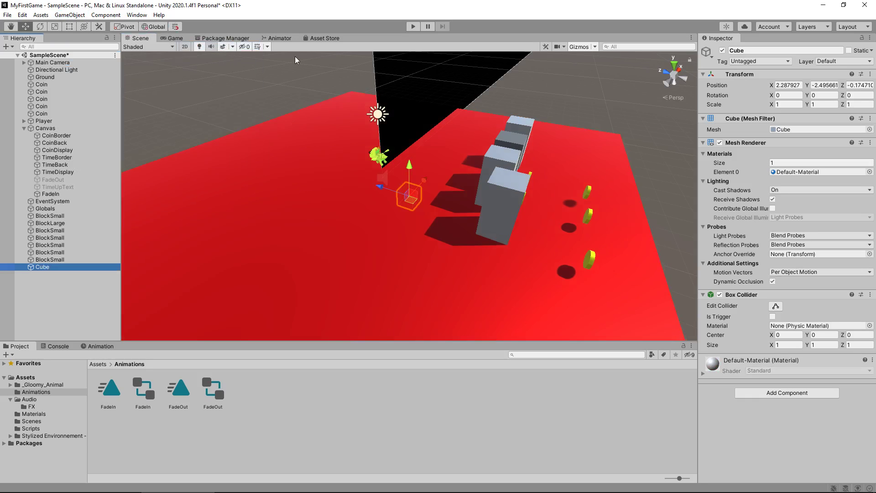
pyautogui.click(796, 85)
pyautogui.write('0')
pyautogui.press('Tab')
pyautogui.write('0')
pyautogui.press('Tab')
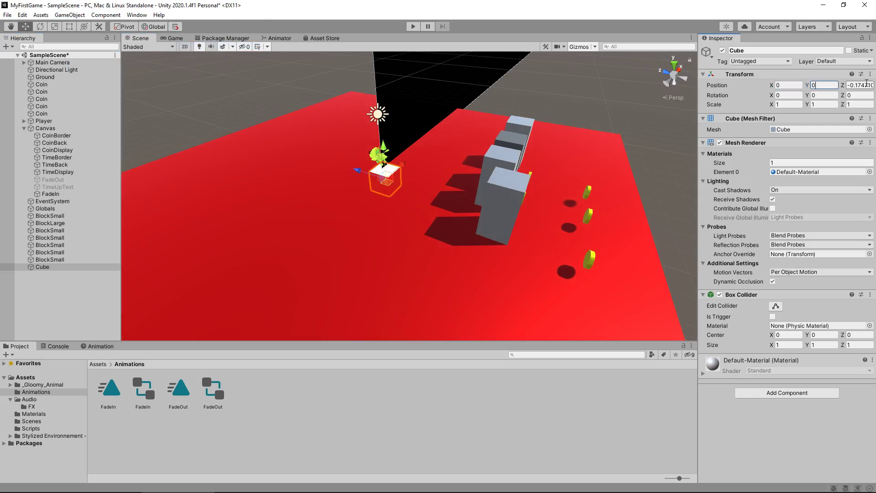
pyautogui.write('0')
# - Stretch the cube to Y scale 4 and move it to X -5, Y 2.5
pyautogui.click(825, 105)
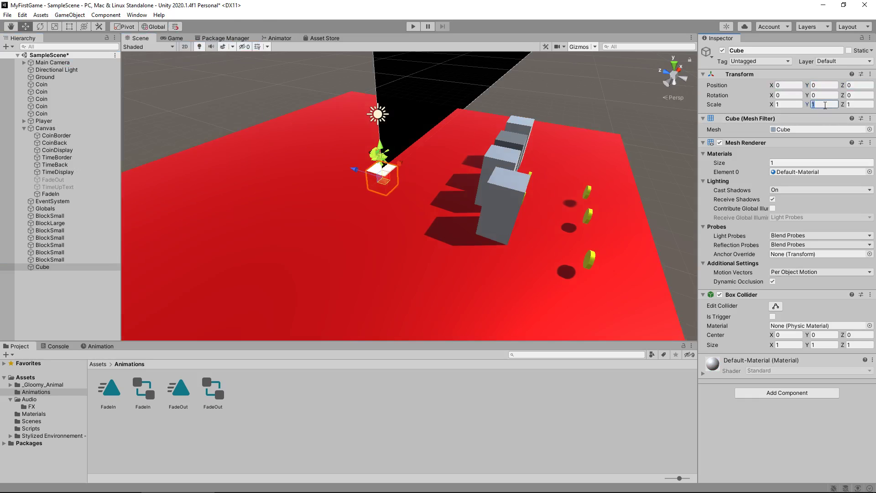
pyautogui.write('4')
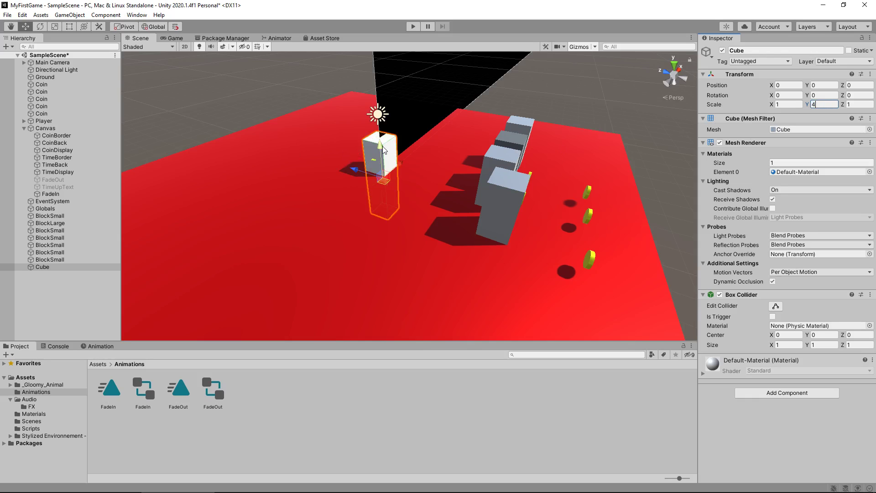
pyautogui.moveTo(381, 157); pyautogui.dragTo(313, 165)
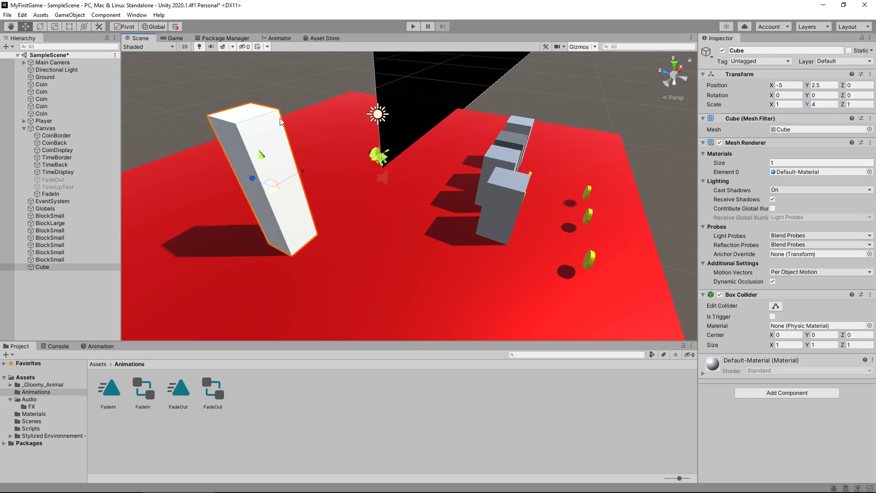
pyautogui.moveTo(368, 311); pyautogui.dragTo(356, 215, button='right')
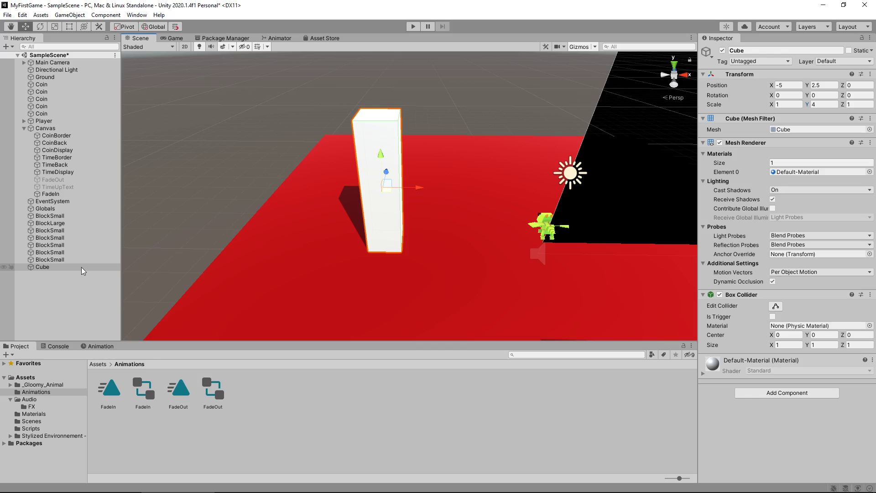
# - Add another cube, move it to the root level, and set its scale to 1, 1, 1
pyautogui.rightClick(50, 267)
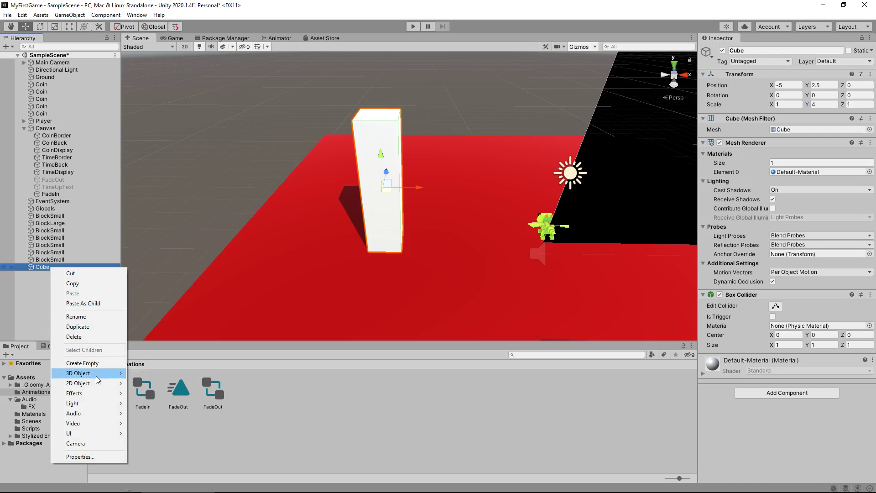
pyautogui.moveTo(96, 376)
pyautogui.click(162, 376)
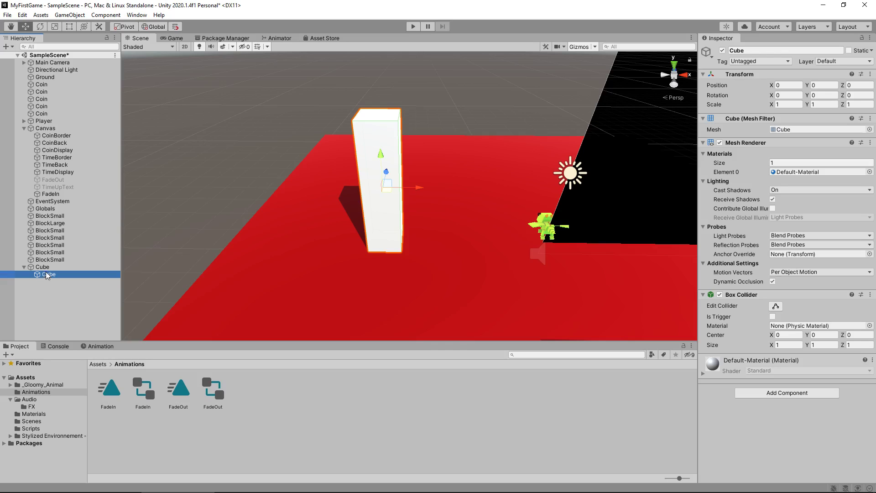
pyautogui.moveTo(48, 275); pyautogui.dragTo(48, 269)
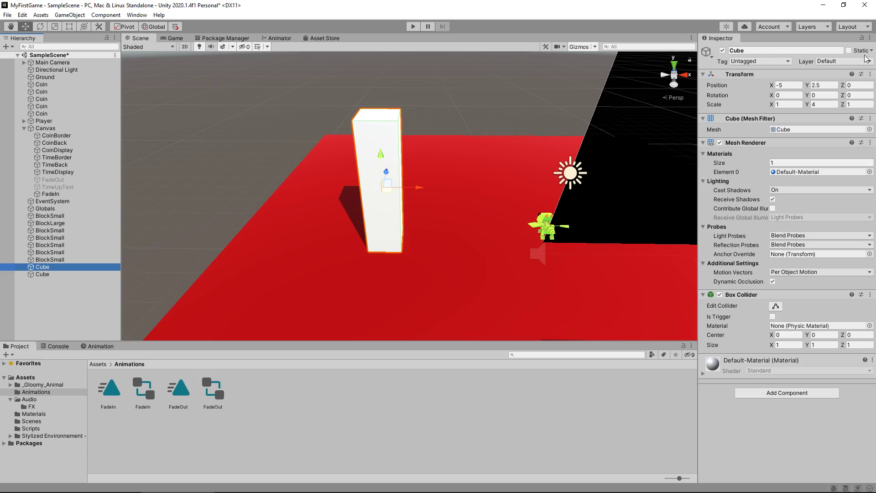
pyautogui.click(791, 104)
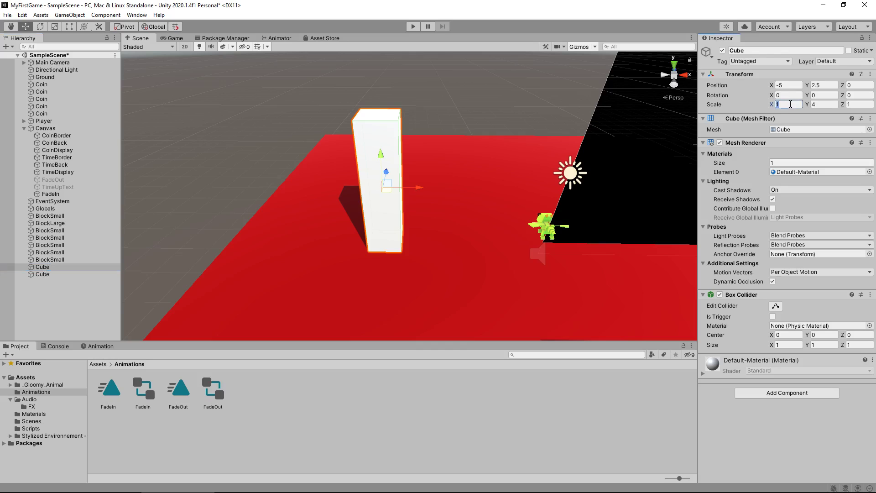
pyautogui.click(826, 104)
pyautogui.write('1')
pyautogui.click(852, 105)
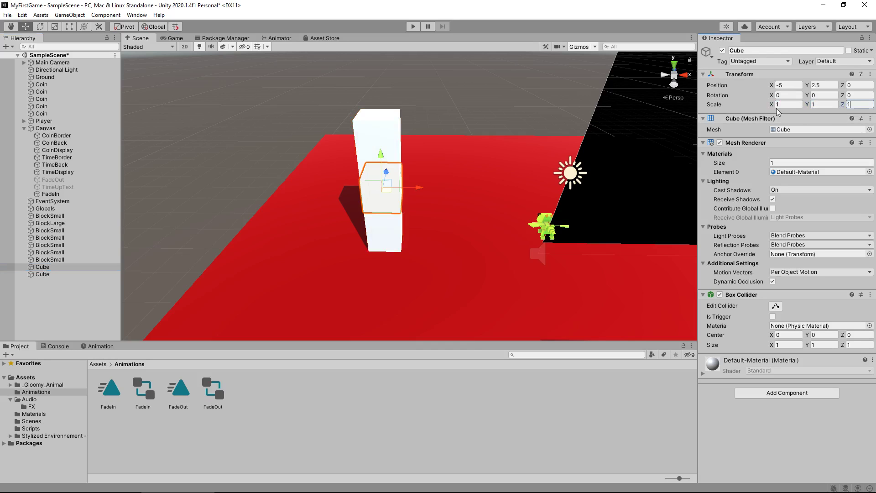
# - Set the new cube's rotation to 45, 45, 0
pyautogui.click(787, 95)
pyautogui.write('45')
pyautogui.click(820, 96)
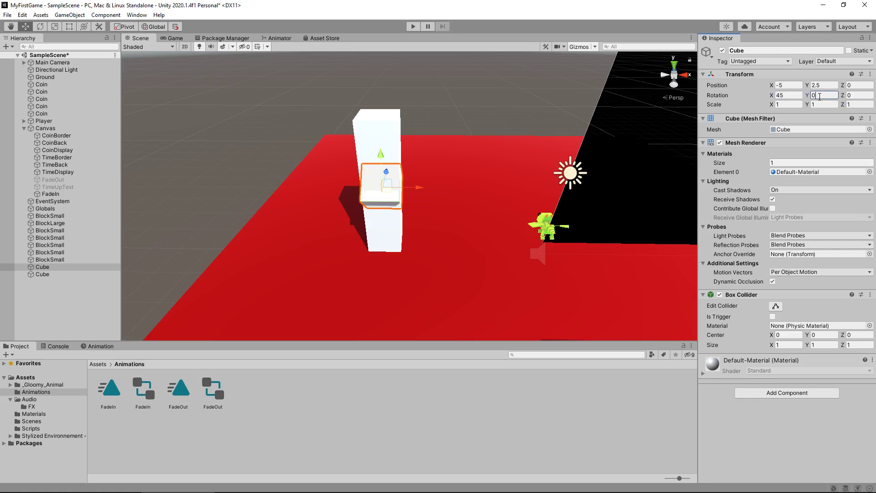
pyautogui.write('45')
pyautogui.click(861, 95)
pyautogui.write('90')
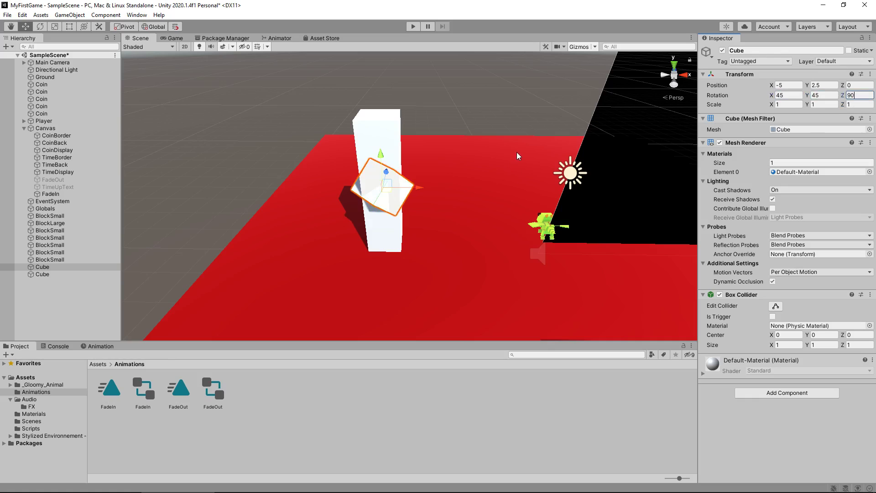
pyautogui.press('BackSpace')
pyautogui.press('BackSpace')
pyautogui.write('45')
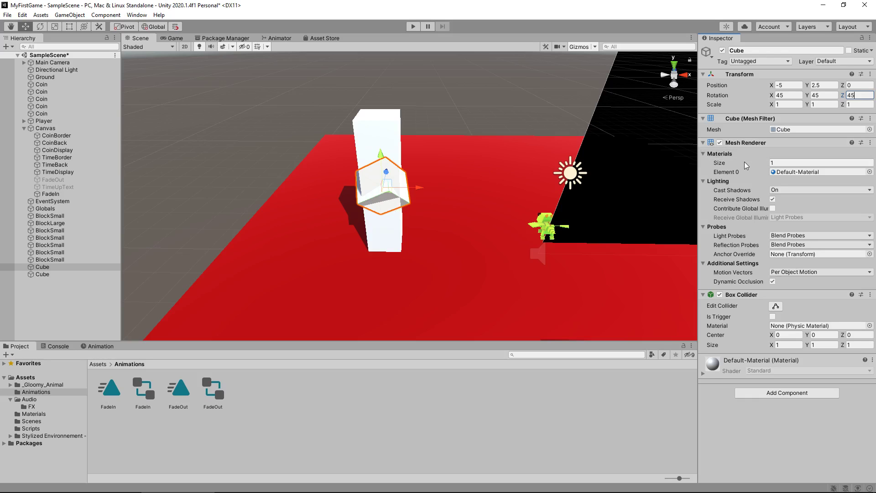
pyautogui.press('Return')
pyautogui.write('0')
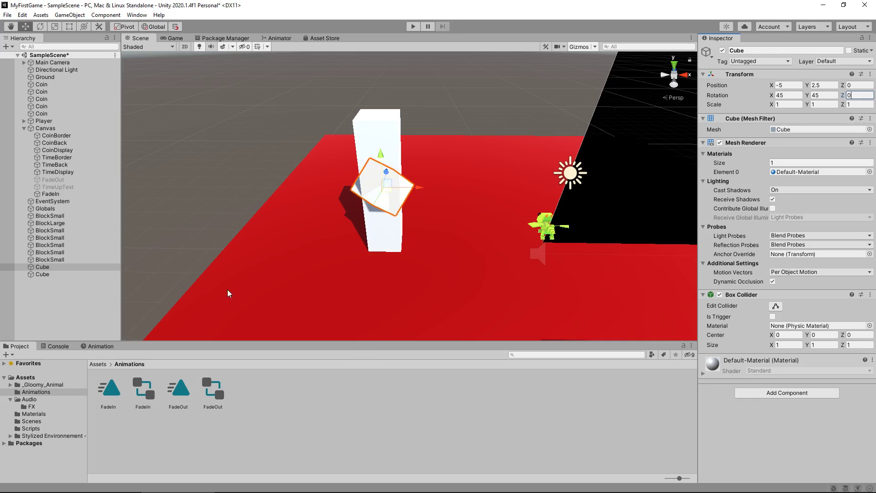
# - Duplicate the tilted cube twice, moving the first copy down the pillar
pyautogui.click(55, 267)
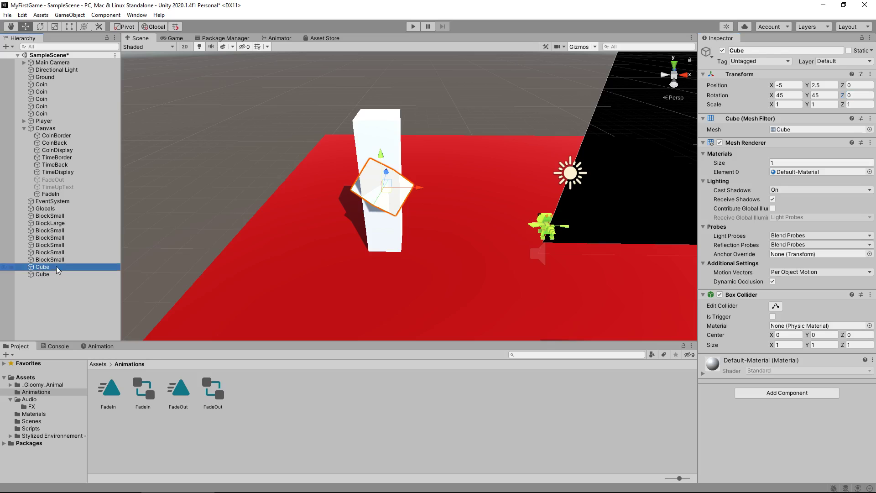
pyautogui.hotkey('ctrl', 'd')
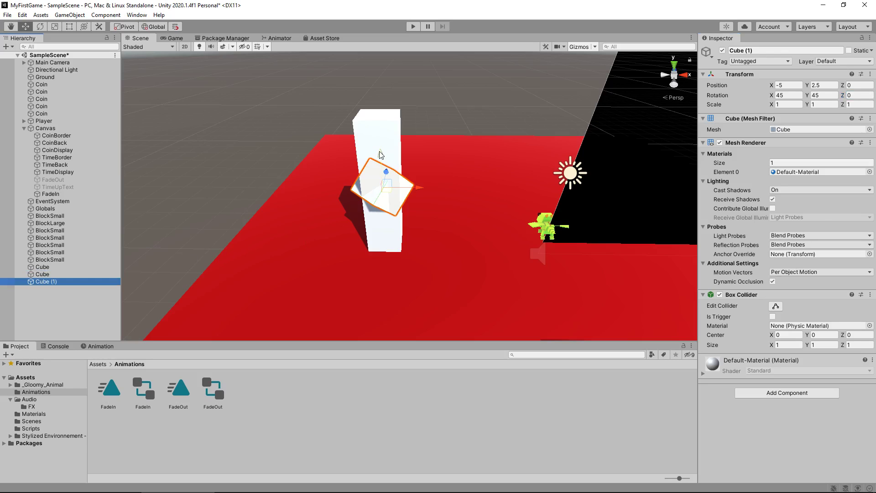
pyautogui.moveTo(381, 153); pyautogui.dragTo(381, 117)
pyautogui.hotkey('ctrl', 'd')
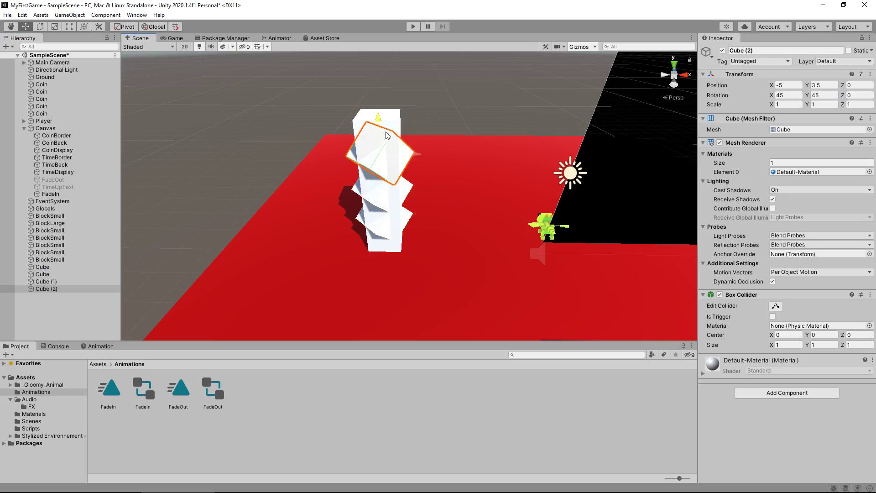
# - Select Cube, Cube (1) and Cube (2) and lower them toward the pillar's base
pyautogui.click(42, 267)
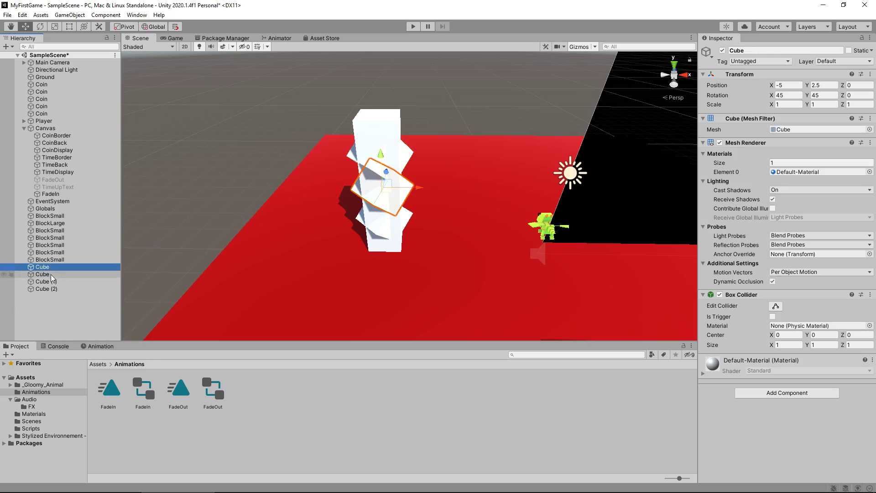
pyautogui.keyDown('ctrl'); pyautogui.click(45, 281); pyautogui.keyUp('ctrl')
pyautogui.keyDown('ctrl'); pyautogui.click(46, 289); pyautogui.keyUp('ctrl')
pyautogui.moveTo(381, 153); pyautogui.dragTo(383, 179)
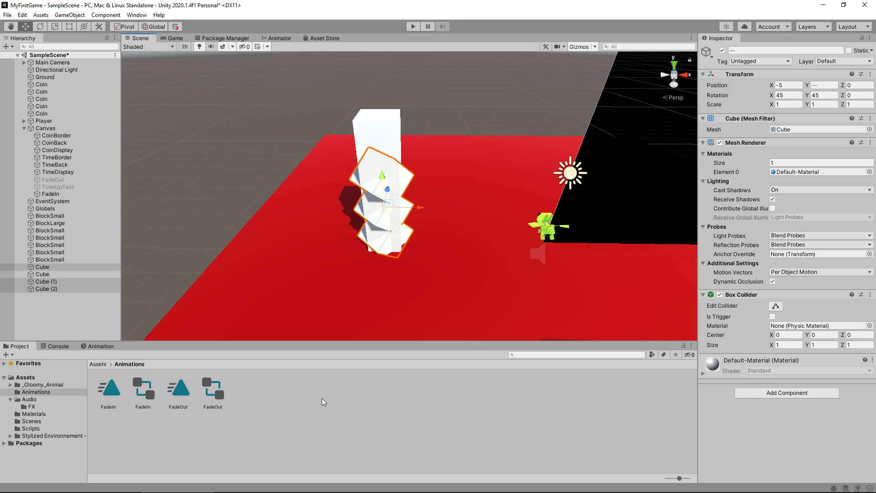
# - Create a new material named Black in the Materials folder
pyautogui.click(35, 415)
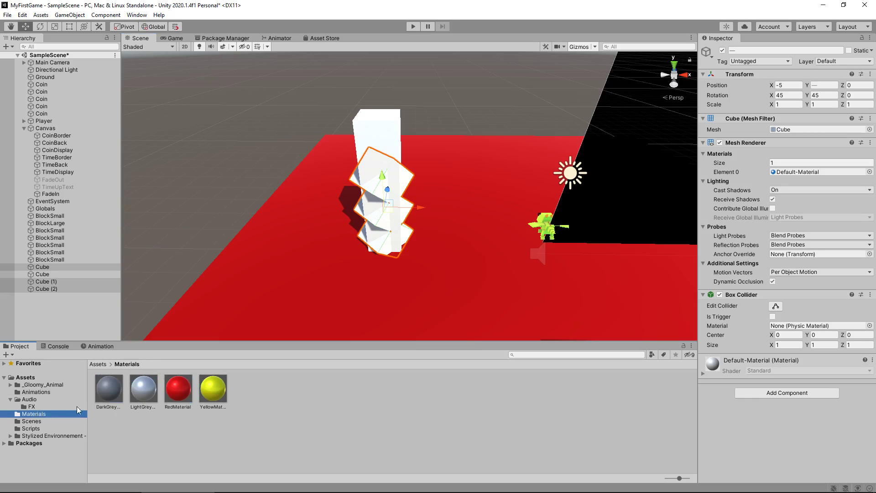
pyautogui.click(266, 395)
pyautogui.rightClick(265, 395)
pyautogui.moveTo(365, 156)
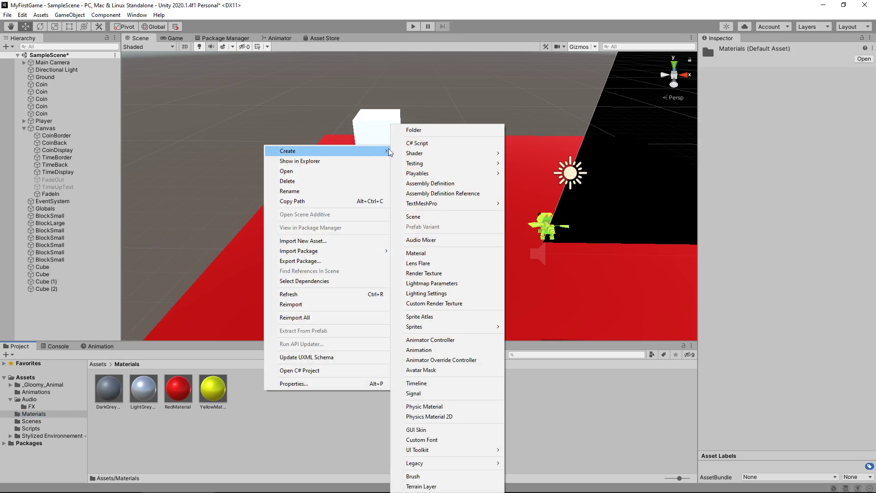
pyautogui.click(437, 254)
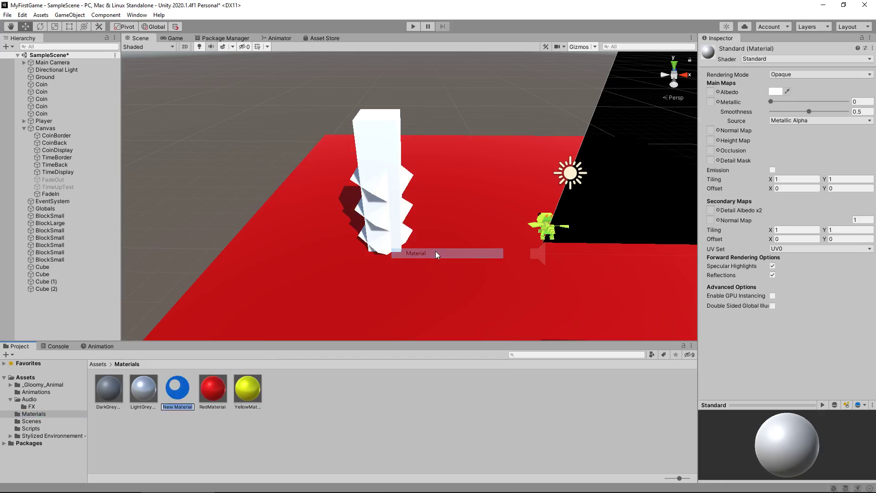
pyautogui.write('Blac')
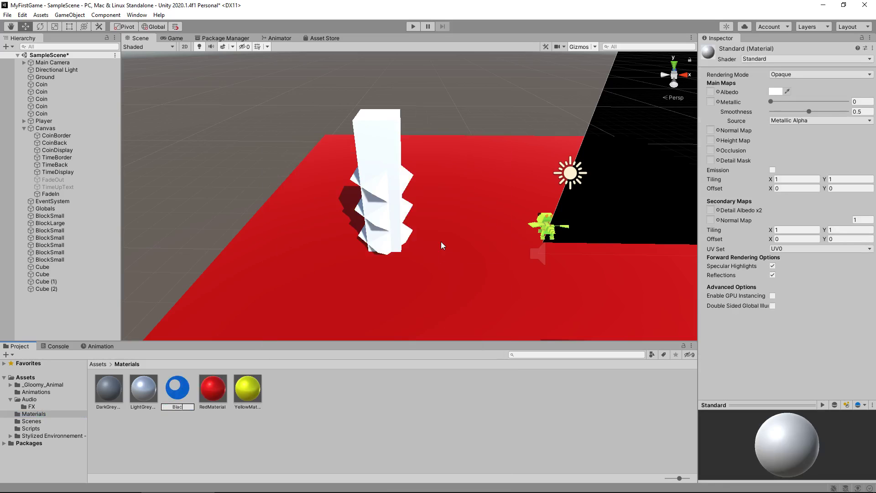
pyautogui.write('k')
pyautogui.press('Return')
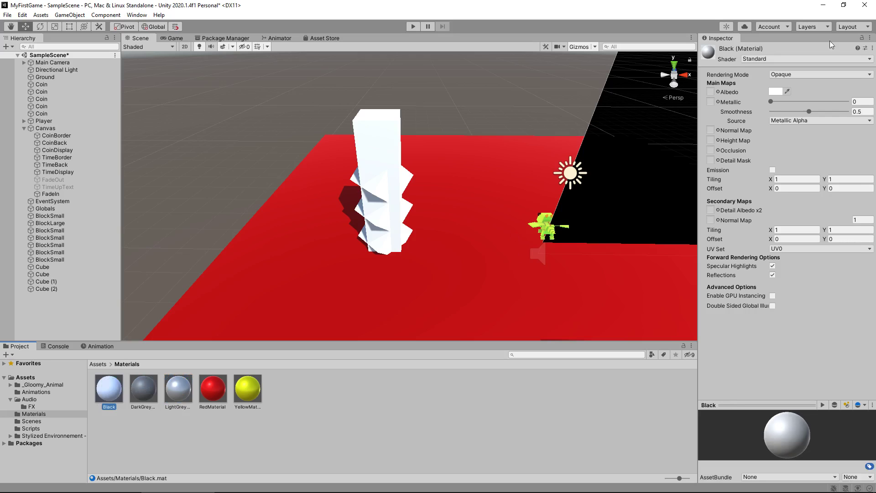
# - Give Black a black Albedo and apply it to the pillar and the tilted cubes
pyautogui.click(776, 91)
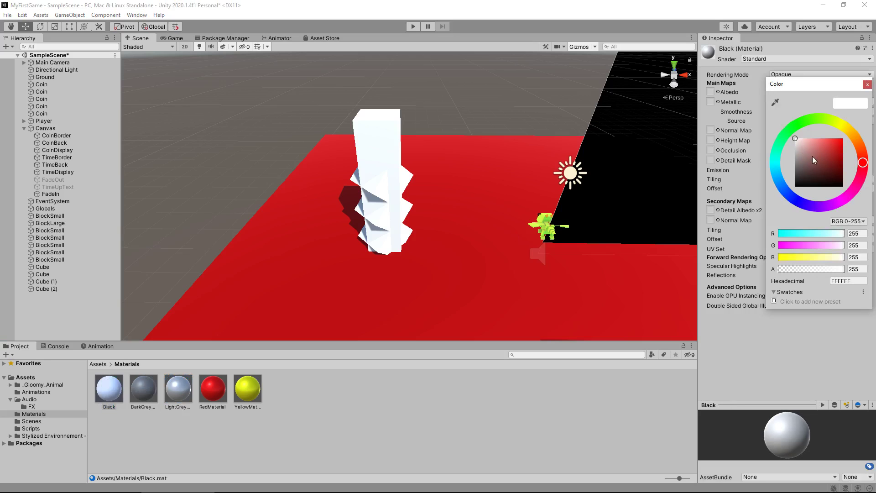
pyautogui.moveTo(813, 156); pyautogui.dragTo(842, 188)
pyautogui.click(110, 382)
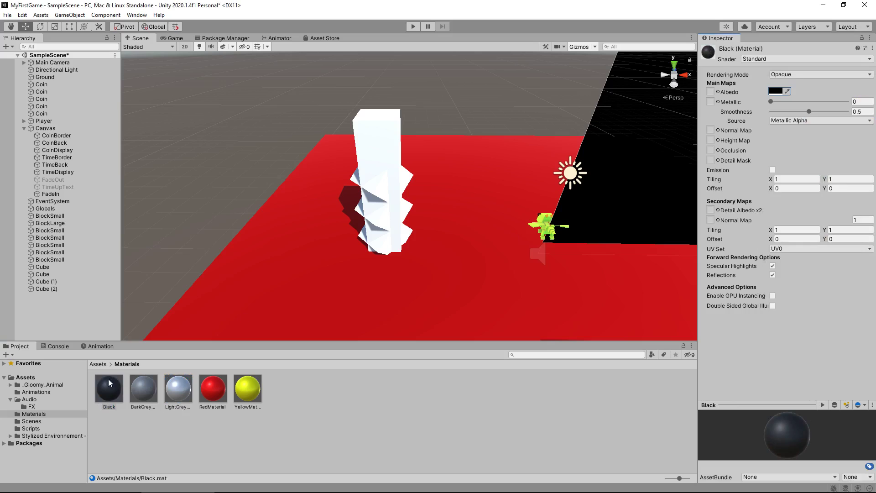
pyautogui.moveTo(109, 383); pyautogui.dragTo(384, 140)
pyautogui.moveTo(107, 390); pyautogui.dragTo(384, 219)
pyautogui.moveTo(121, 394); pyautogui.dragTo(387, 248)
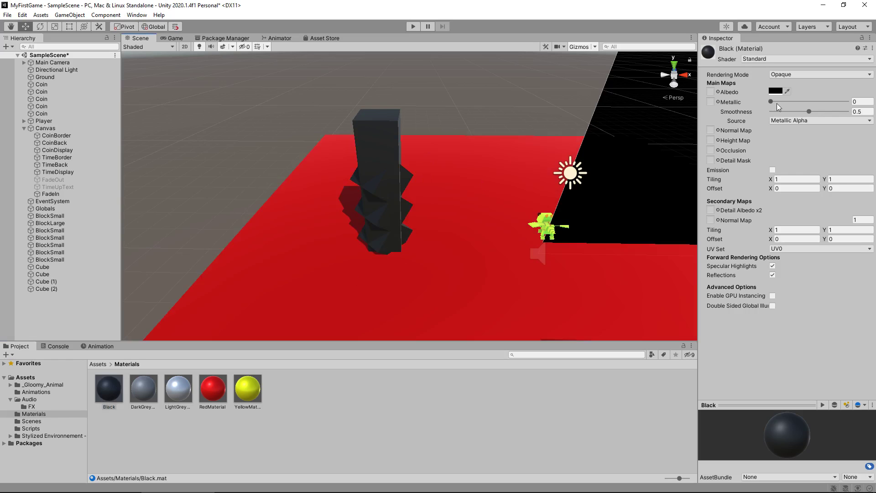
# - Set Black's smoothness source to Albedo Alpha and its Metallic to 0
pyautogui.moveTo(771, 101); pyautogui.dragTo(833, 115)
pyautogui.click(830, 121)
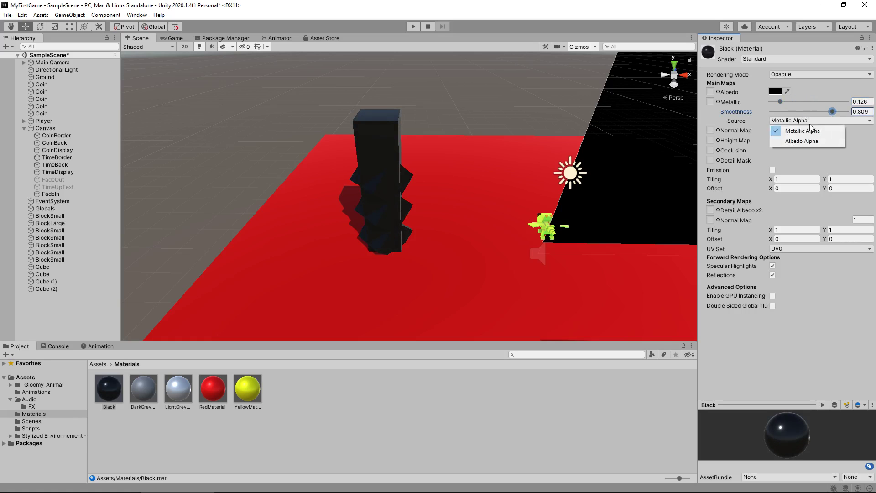
pyautogui.click(807, 140)
pyautogui.moveTo(781, 101); pyautogui.dragTo(756, 106)
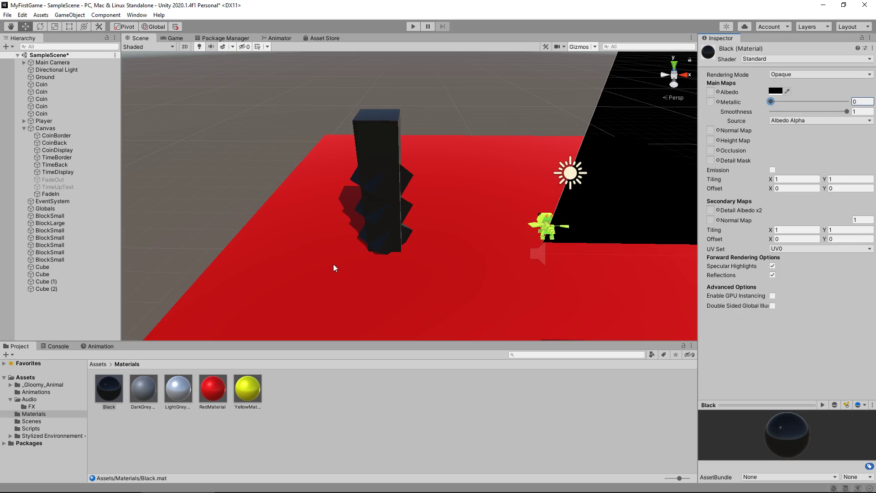
# - Disable the three rotated cubes' box colliders and parent them under the tall pillar cube
pyautogui.click(48, 267)
pyautogui.keyDown('ctrl'); pyautogui.click(49, 281); pyautogui.keyUp('ctrl')
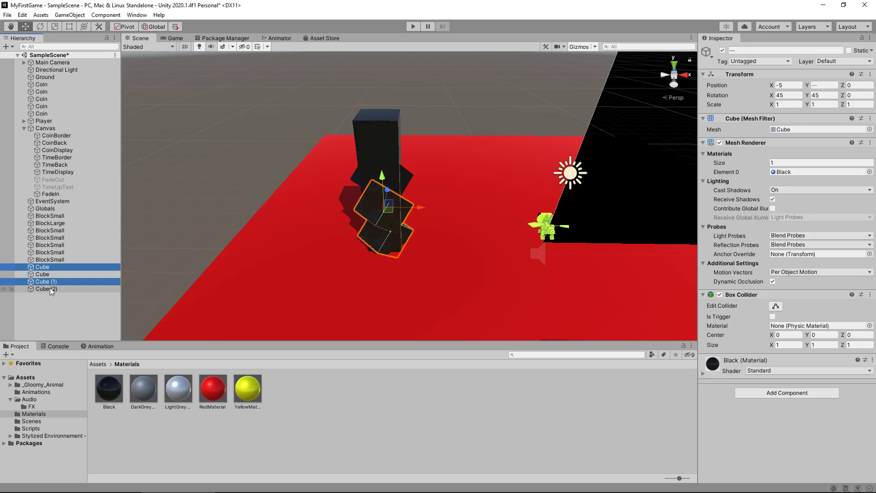
pyautogui.keyDown('ctrl'); pyautogui.click(51, 289); pyautogui.keyUp('ctrl')
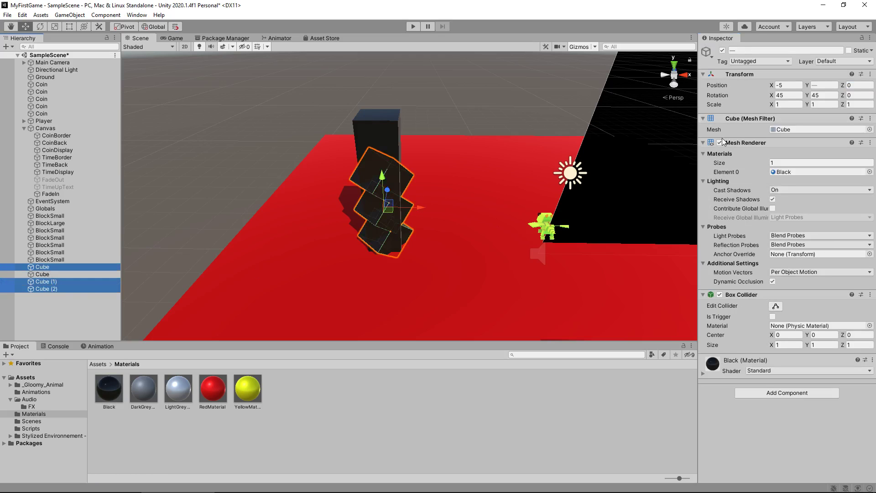
pyautogui.click(720, 294)
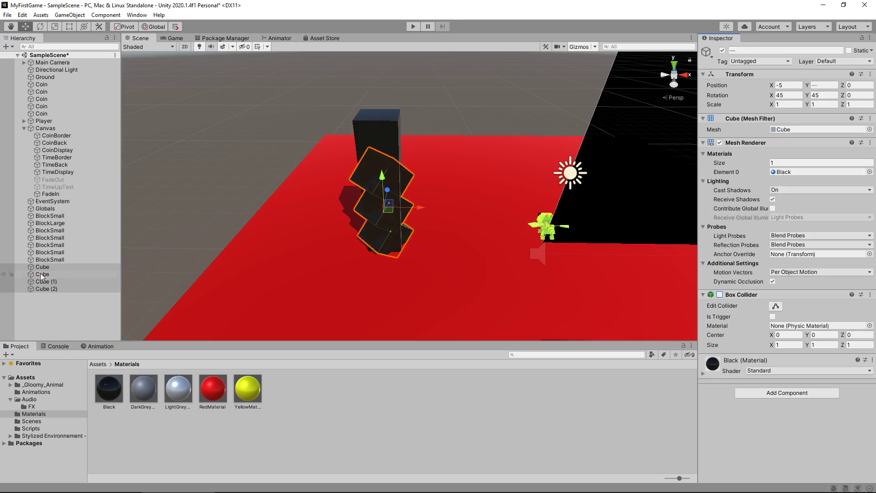
pyautogui.moveTo(46, 270)
pyautogui.mouseDown()
pyautogui.moveTo(54, 277)
pyautogui.moveTo(45, 274)
pyautogui.mouseUp()
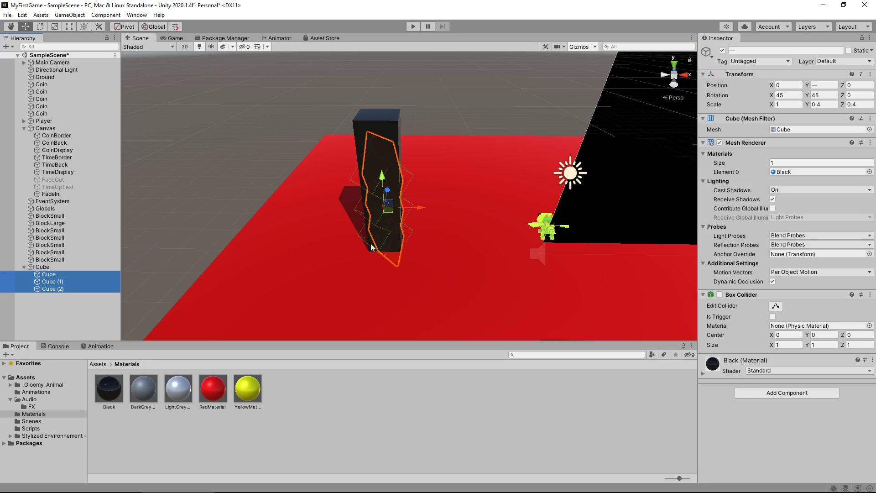
# - Set the three child cubes' scale to 1, 1, 1
pyautogui.click(387, 380)
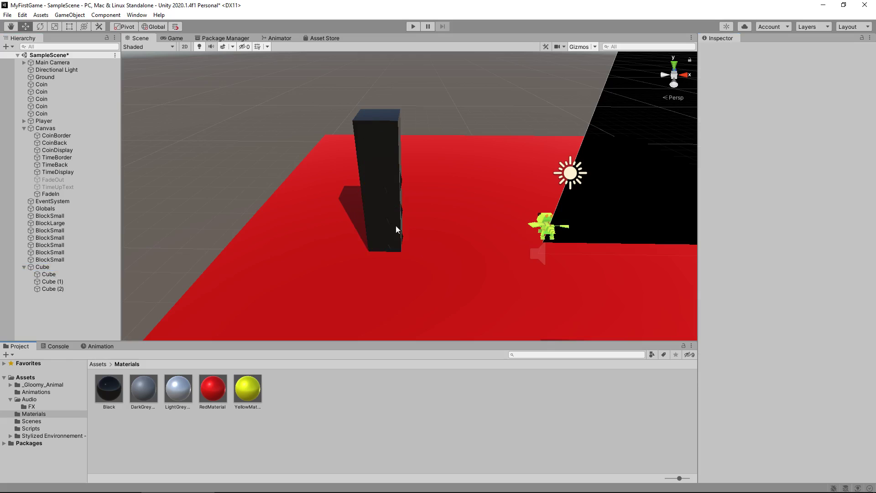
pyautogui.click(50, 267)
pyautogui.click(54, 275)
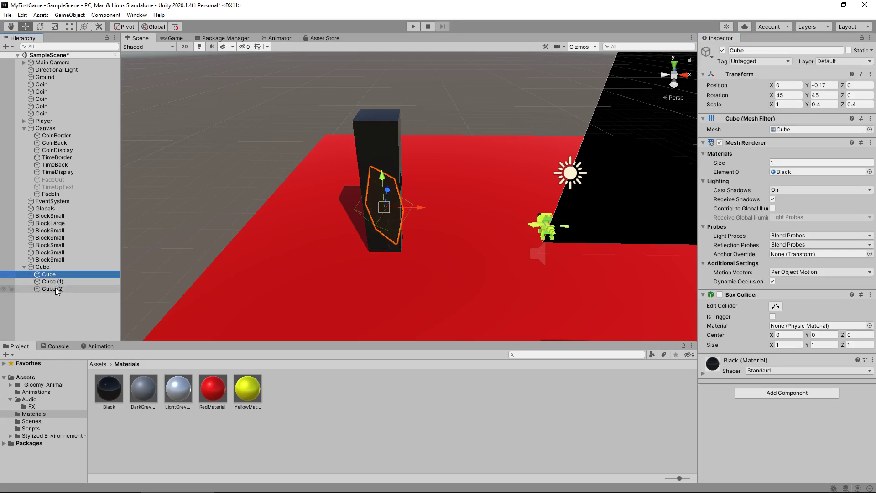
pyautogui.keyDown('shift'); pyautogui.click(55, 288); pyautogui.keyUp('shift')
pyautogui.click(787, 104)
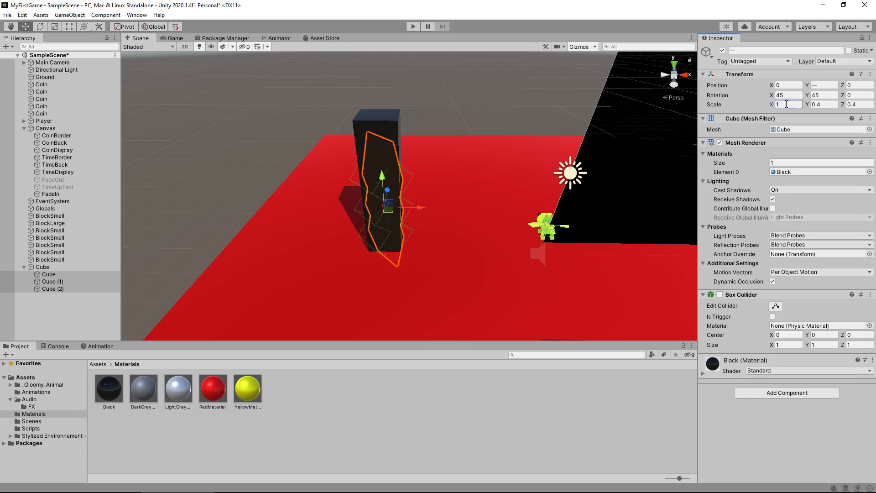
pyautogui.write('2')
pyautogui.click(827, 105)
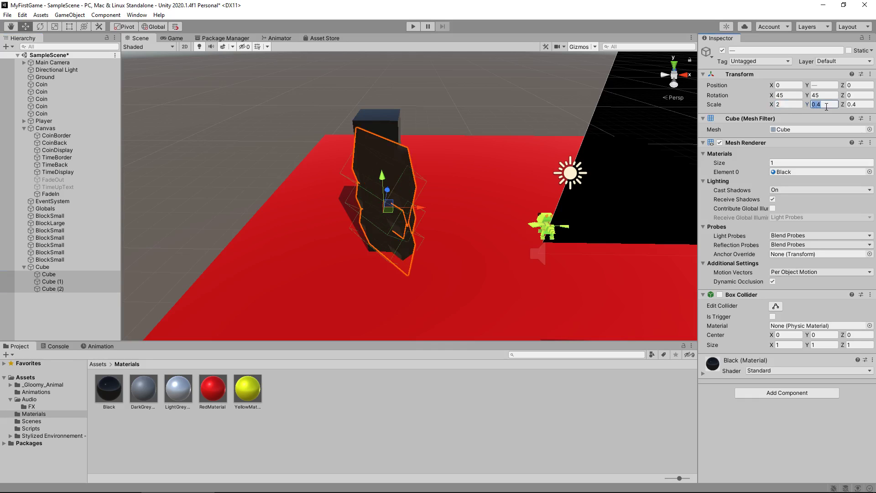
pyautogui.click(790, 104)
pyautogui.write('1')
pyautogui.press('Tab')
pyautogui.write('1')
pyautogui.click(857, 104)
pyautogui.write('1')
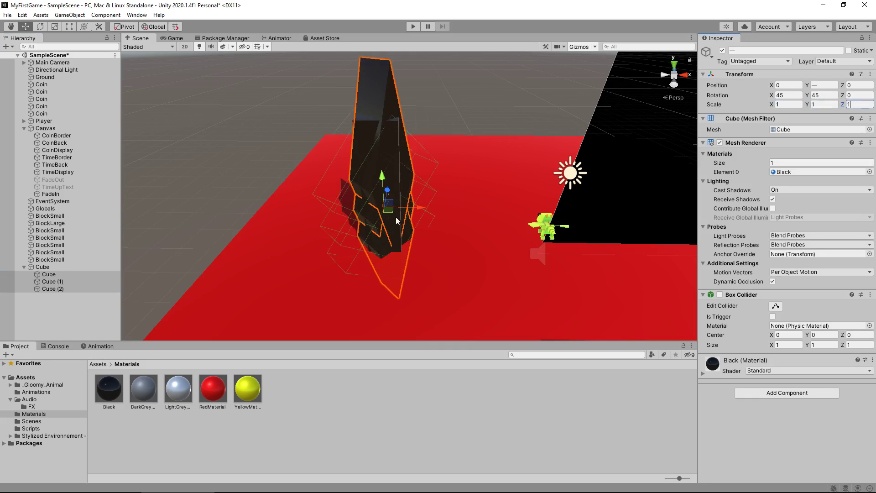
pyautogui.keyDown('alt'); pyautogui.moveTo(473, 261); pyautogui.dragTo(324, 269); pyautogui.keyUp('alt')
pyautogui.click(462, 203)
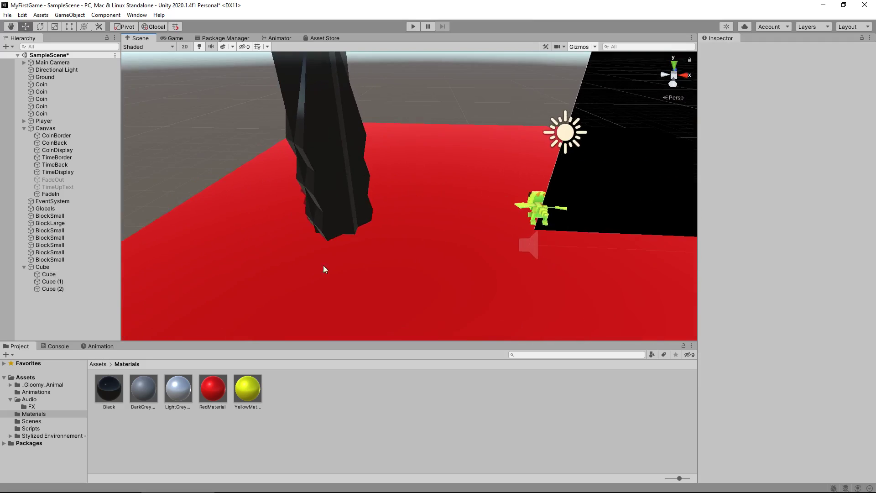
# - Preview the pillar from the game camera, then change the child cubes' X scale to 1.1
pyautogui.click(43, 267)
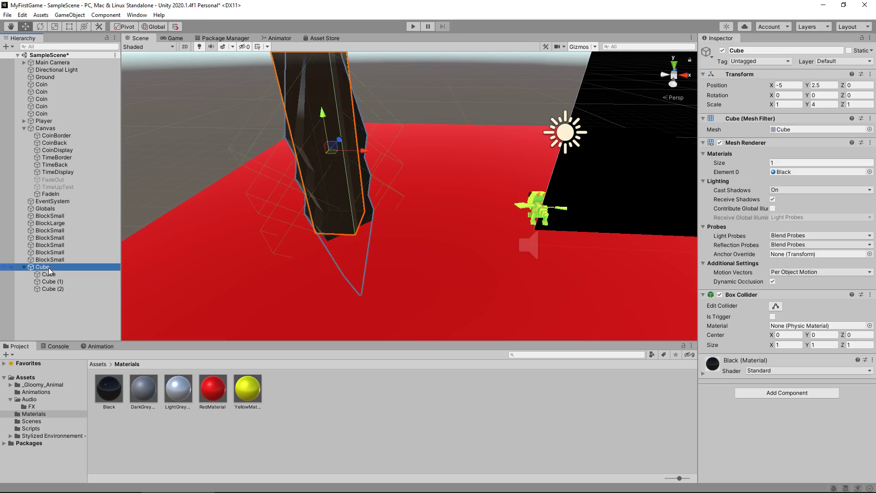
pyautogui.click(176, 39)
pyautogui.click(141, 39)
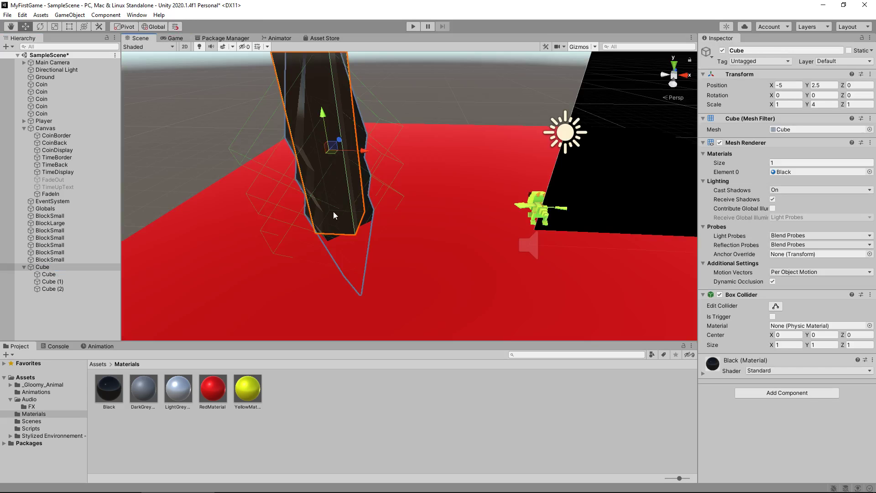
pyautogui.click(55, 276)
pyautogui.keyDown('shift'); pyautogui.click(63, 290); pyautogui.keyUp('shift')
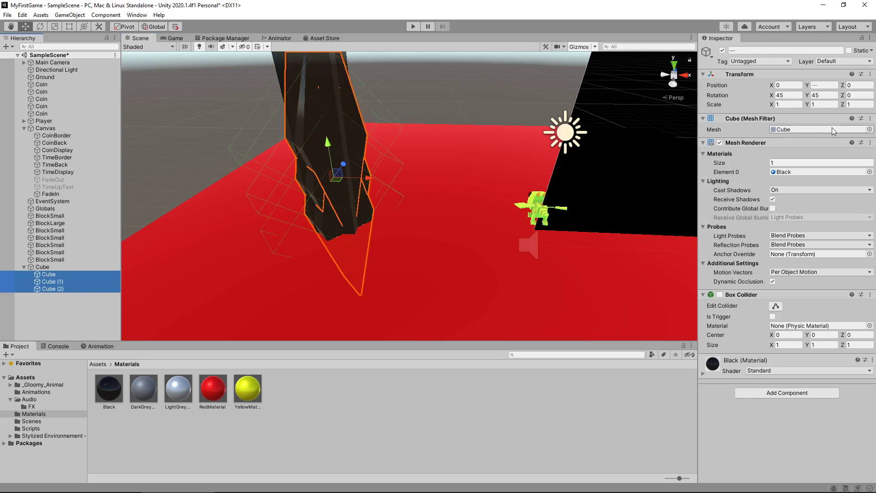
pyautogui.click(779, 105)
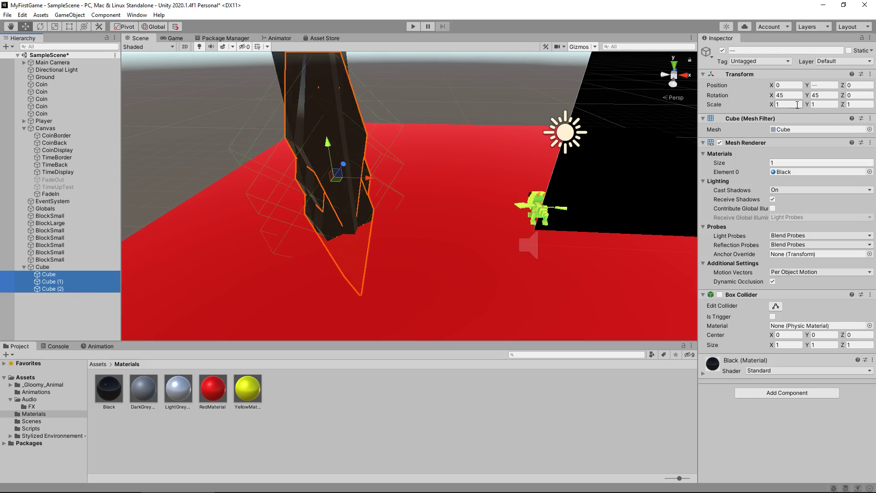
pyautogui.click(797, 105)
pyautogui.write('1.1')
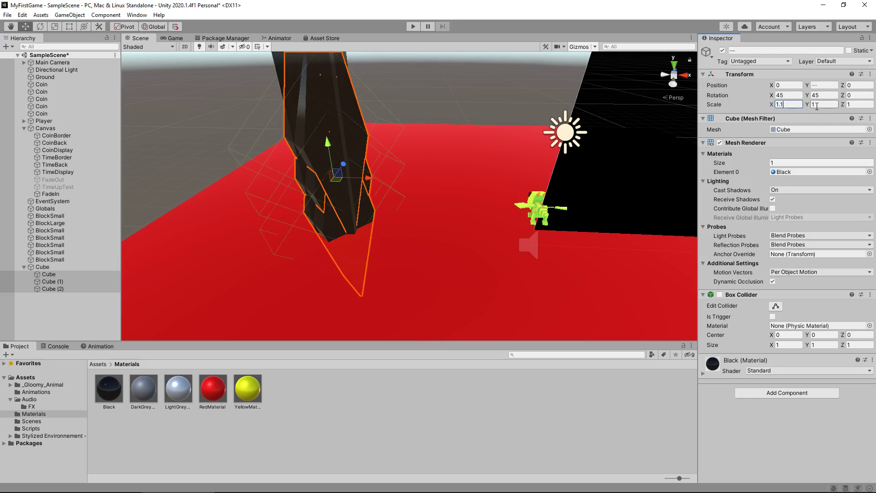
pyautogui.click(469, 97)
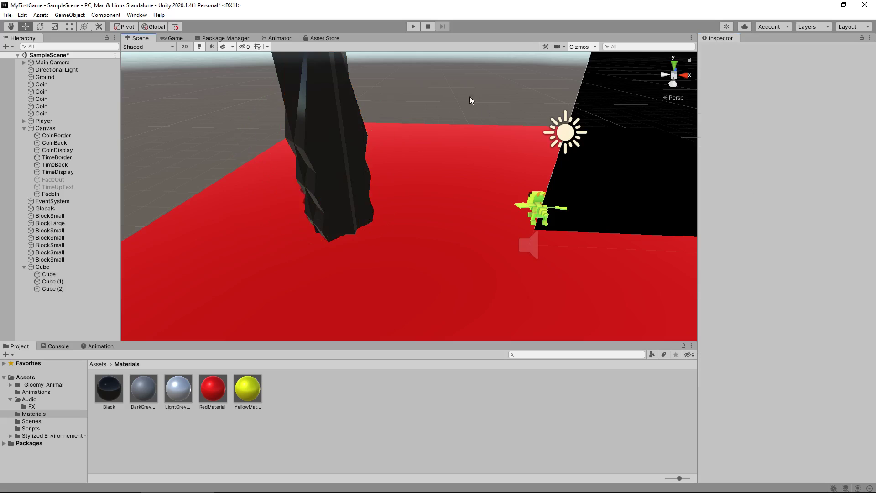
# - Rename the pillar parent object to Obstacle and collapse its child cubes
pyautogui.keyDown('alt'); pyautogui.moveTo(225, 198); pyautogui.dragTo(358, 274); pyautogui.keyUp('alt')
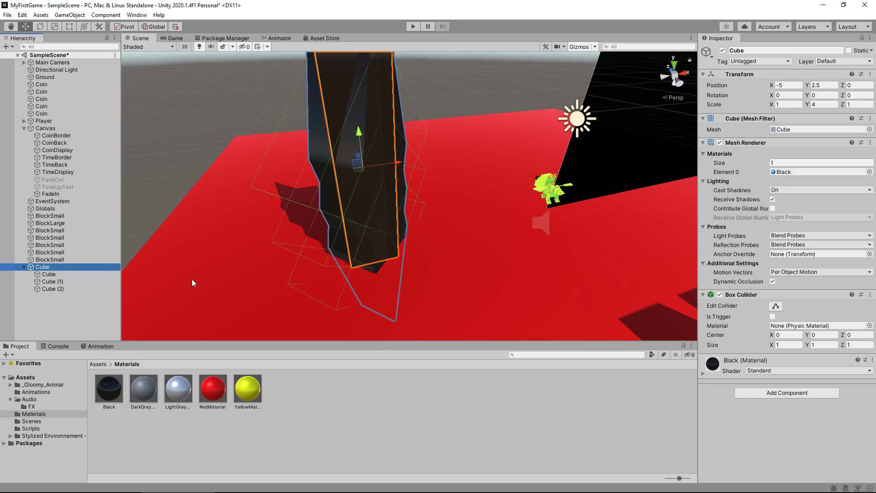
pyautogui.press('F2')
pyautogui.write('O')
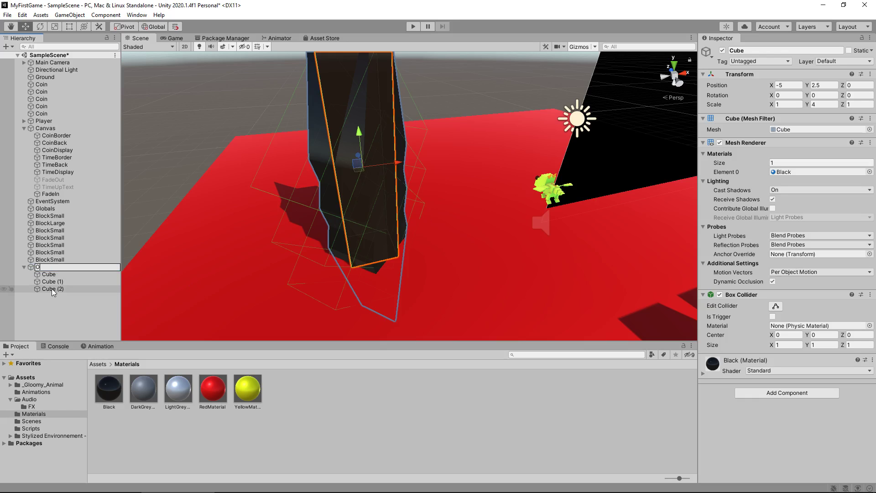
pyautogui.write('bstacle')
pyautogui.press('Return')
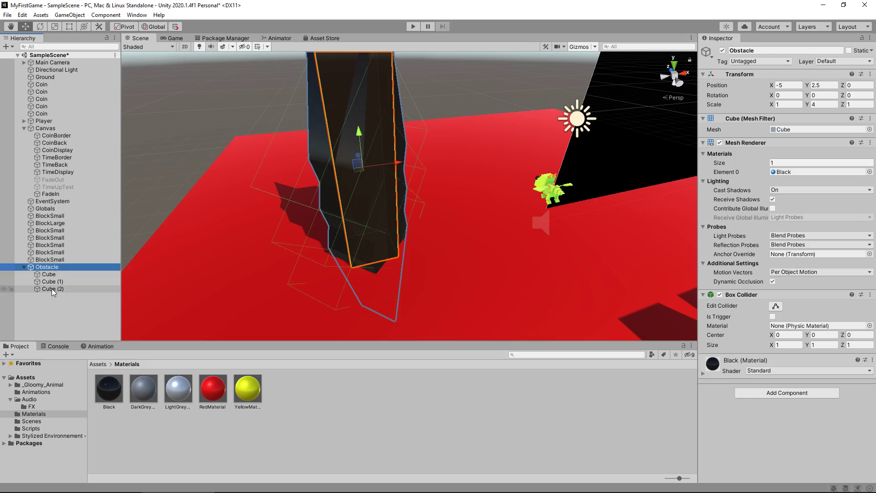
pyautogui.click(24, 267)
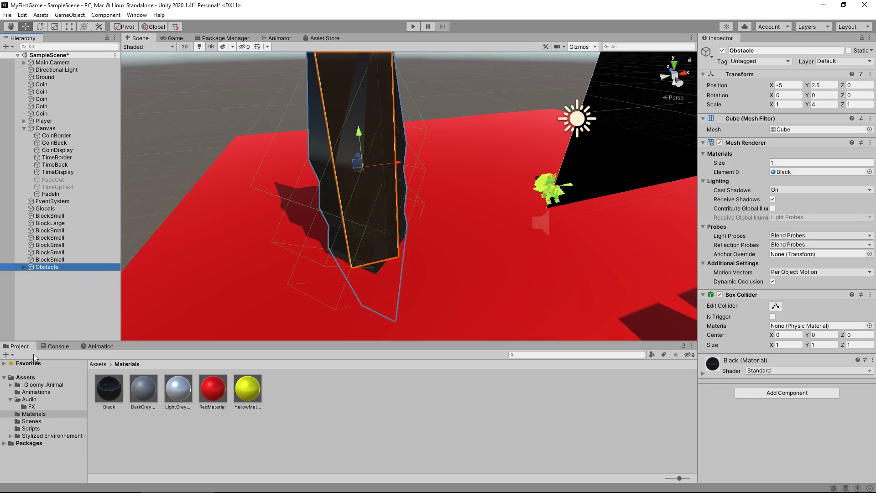
# - Attach the CoinRotation script from Assets/Scripts to Obstacle
pyautogui.click(34, 429)
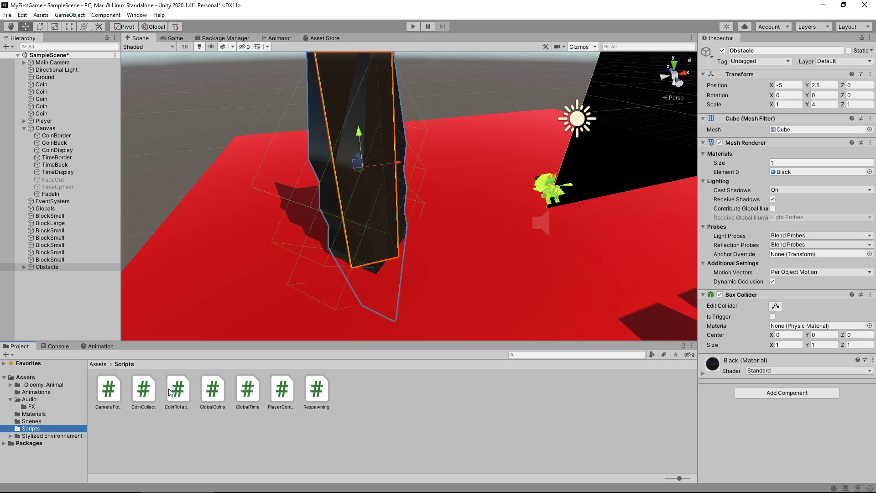
pyautogui.moveTo(178, 390); pyautogui.dragTo(46, 270)
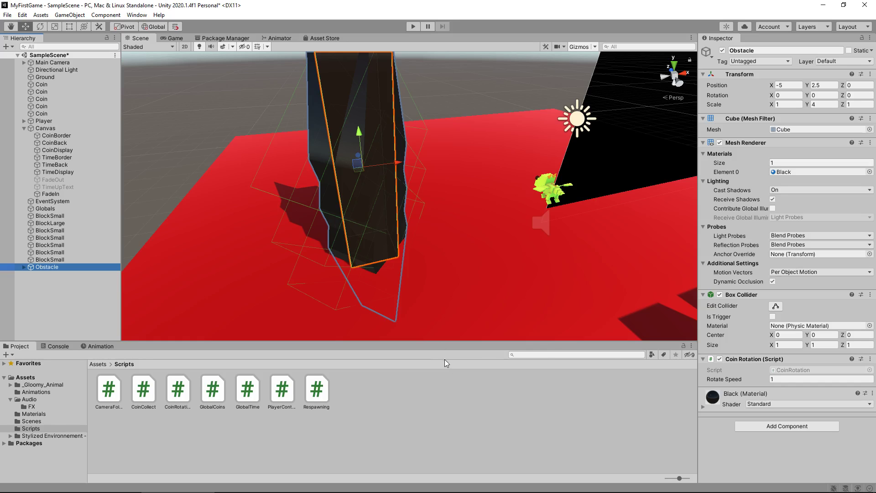
pyautogui.click(786, 379)
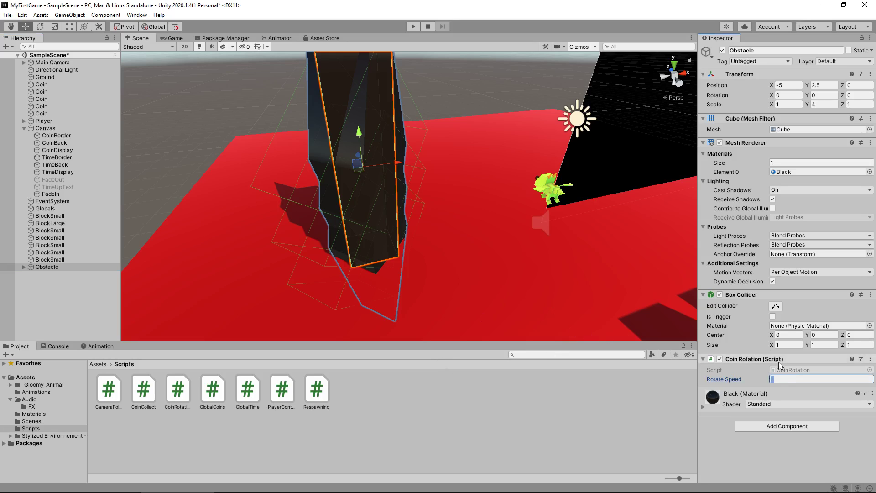
# - Set Obstacle's Rotate Speed to 3 and test-play to watch the pillar spin
pyautogui.write('3')
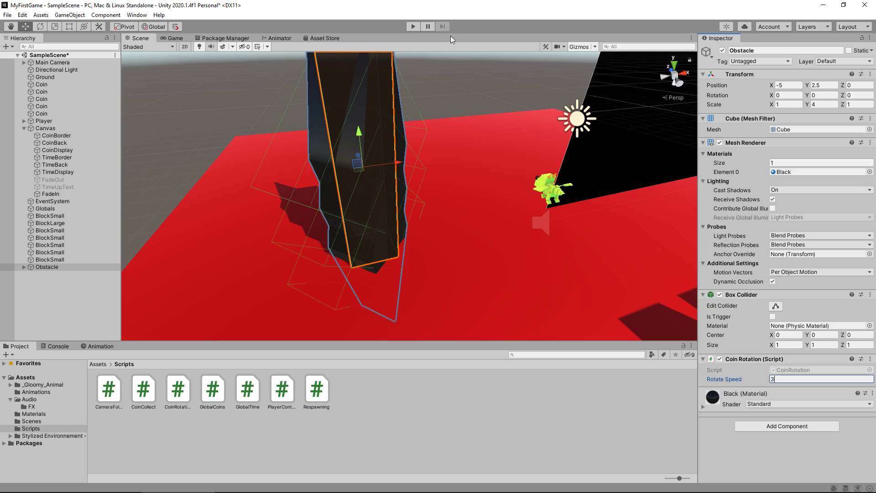
pyautogui.click(412, 29)
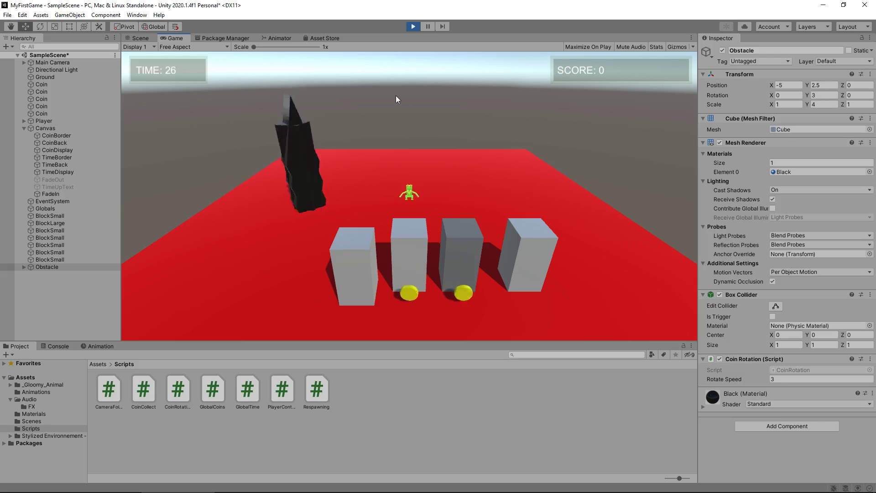
pyautogui.click(413, 27)
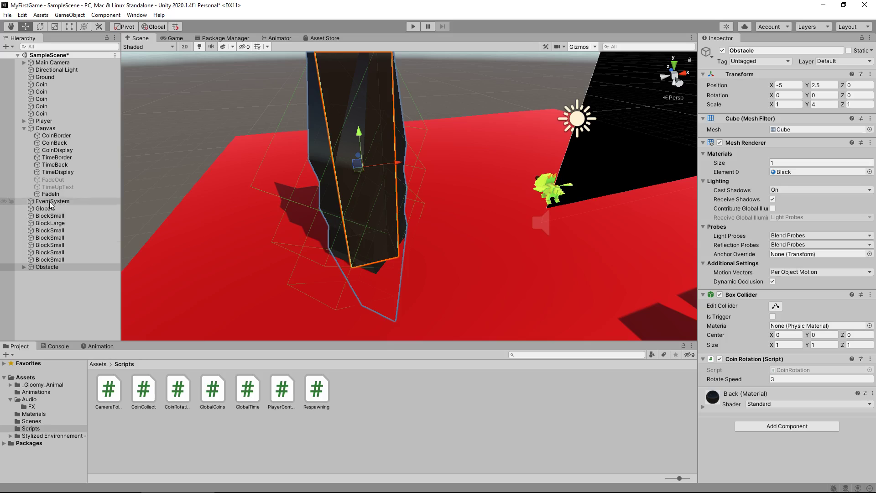
# - Duplicate TimeUpText, place the copy above FadeIn in the Canvas, and rename it HurtText
pyautogui.click(57, 186)
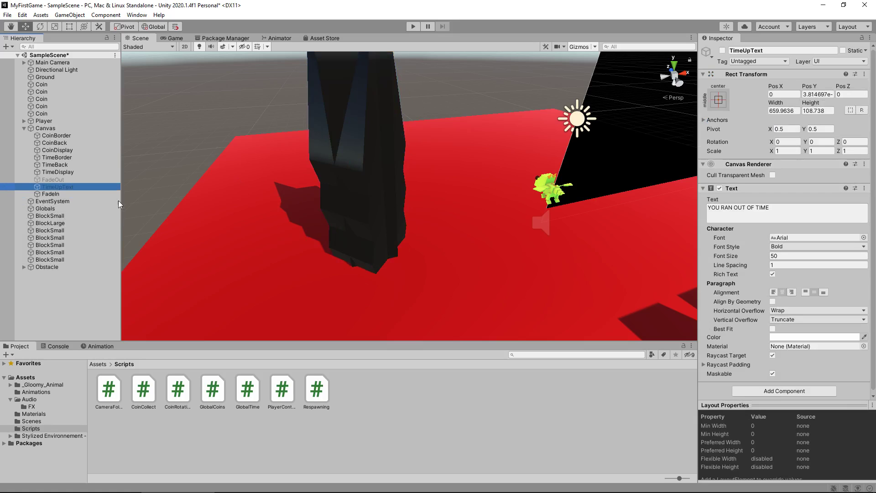
pyautogui.hotkey('ctrl', 'd')
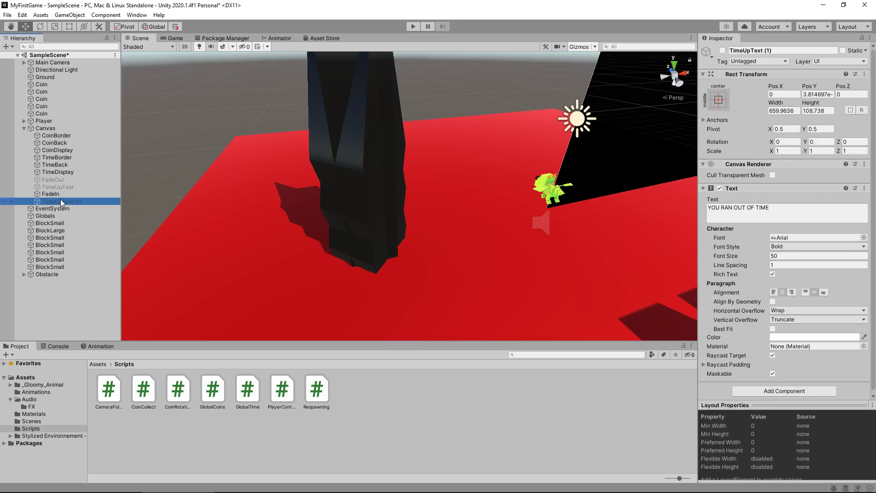
pyautogui.moveTo(59, 202); pyautogui.dragTo(57, 189)
pyautogui.click(60, 193)
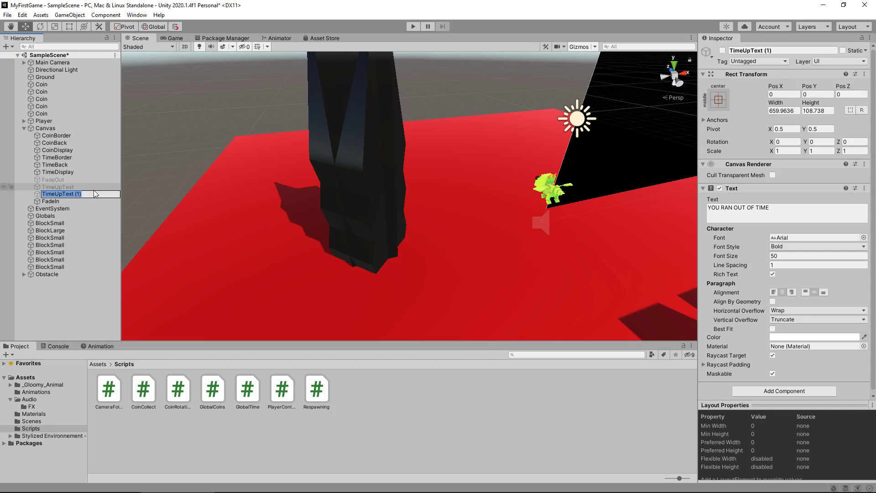
pyautogui.write('HurtText')
pyautogui.press('Return')
# - Reword HurtText's message to say 'YOU COLLIDED WITH AN OBSTACLE'
pyautogui.click(764, 219)
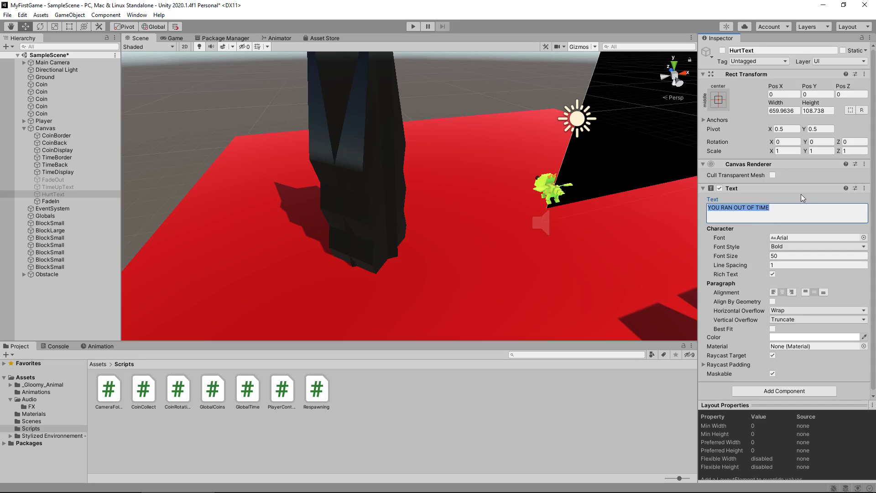
pyautogui.write('YOU COLLIDED WITH AN')
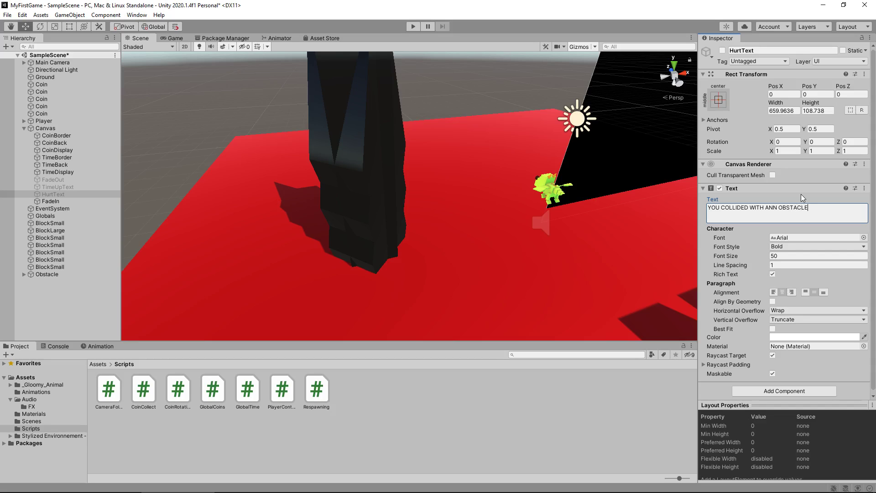
pyautogui.click(528, 394)
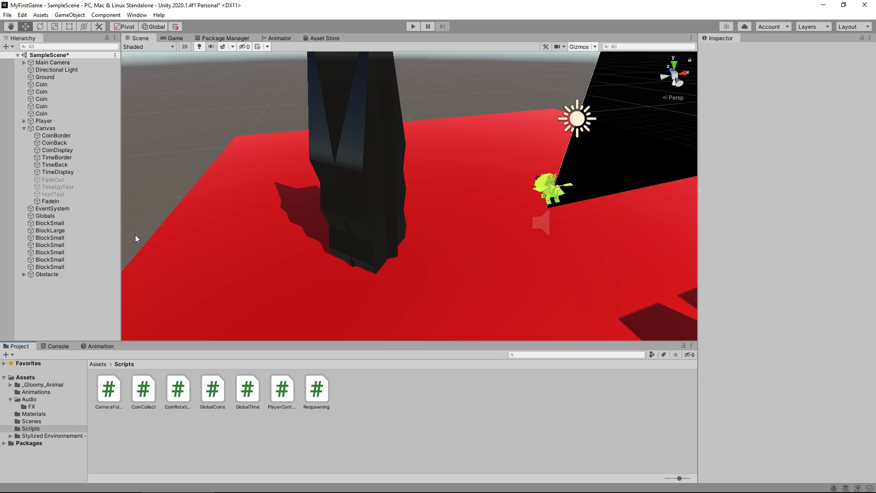
# - Copy CoinCollect into a new ObstacleCollide script and open it in Visual Studio
pyautogui.click(143, 386)
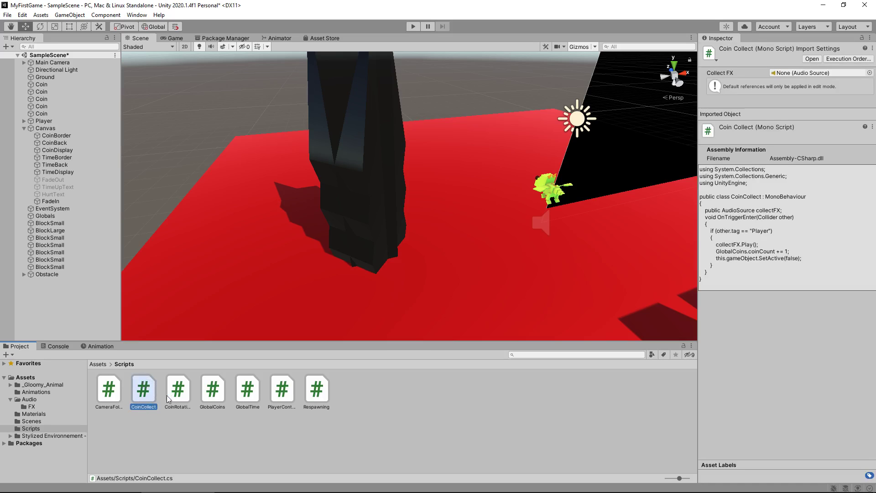
pyautogui.doubleClick(242, 392)
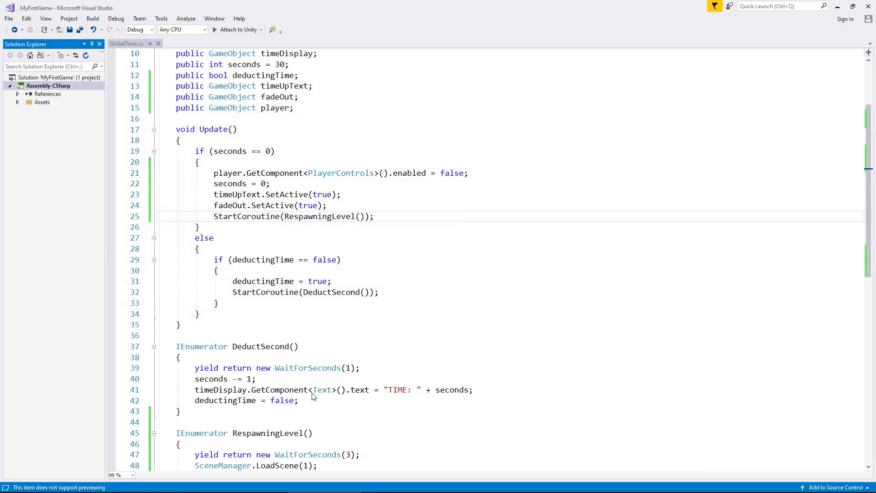
pyautogui.click(837, 7)
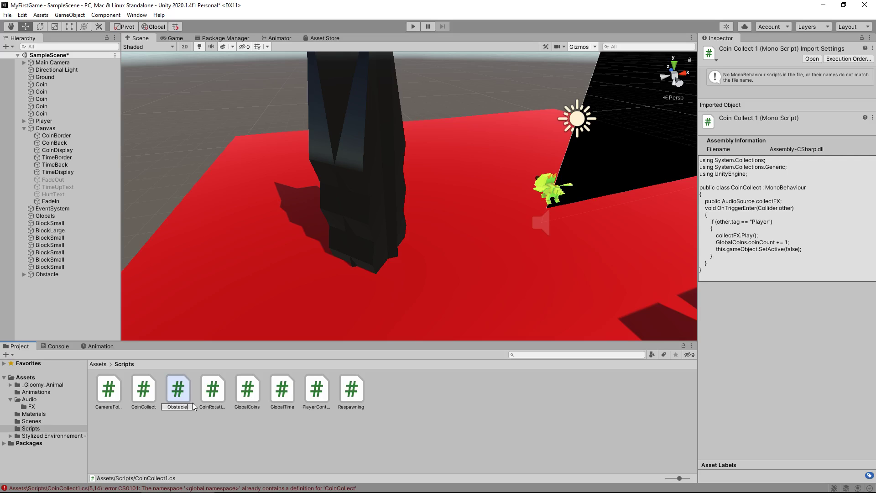
pyautogui.doubleClick(193, 403)
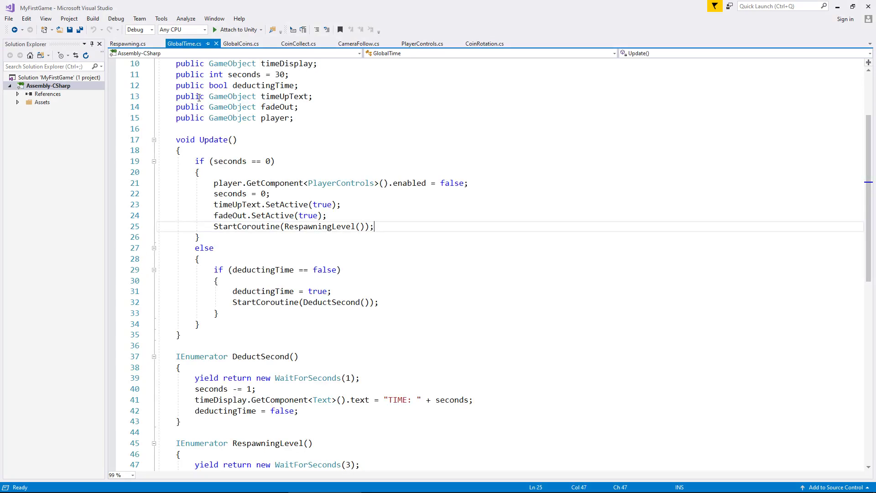
pyautogui.click(838, 8)
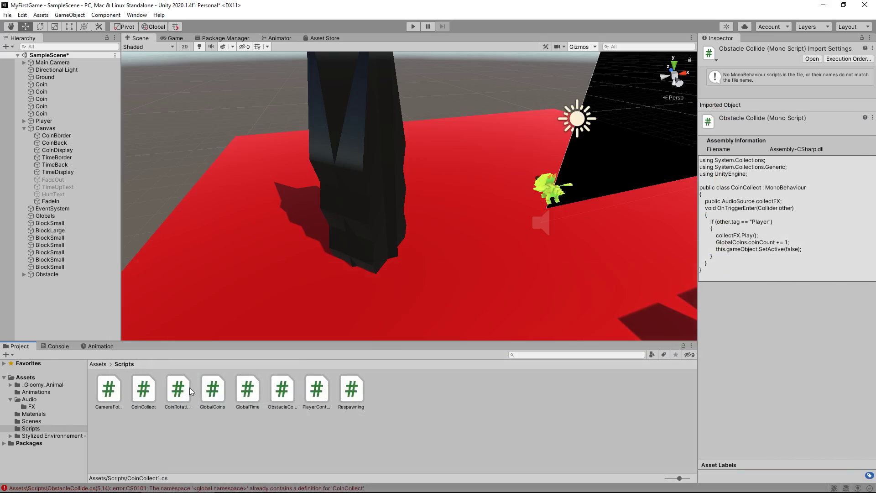
pyautogui.doubleClick(281, 390)
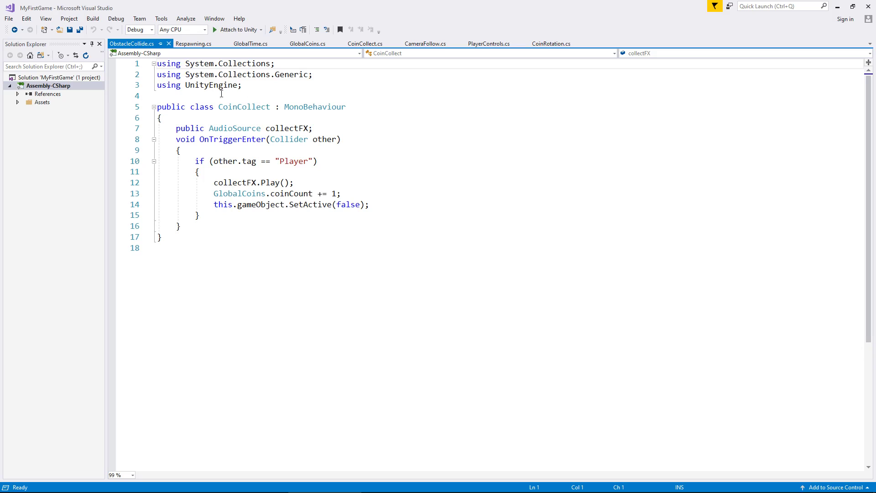
# - Rename the class CoinCollect to ObstacleCollide and delete the collectFX audio field
pyautogui.moveTo(219, 108); pyautogui.dragTo(270, 111)
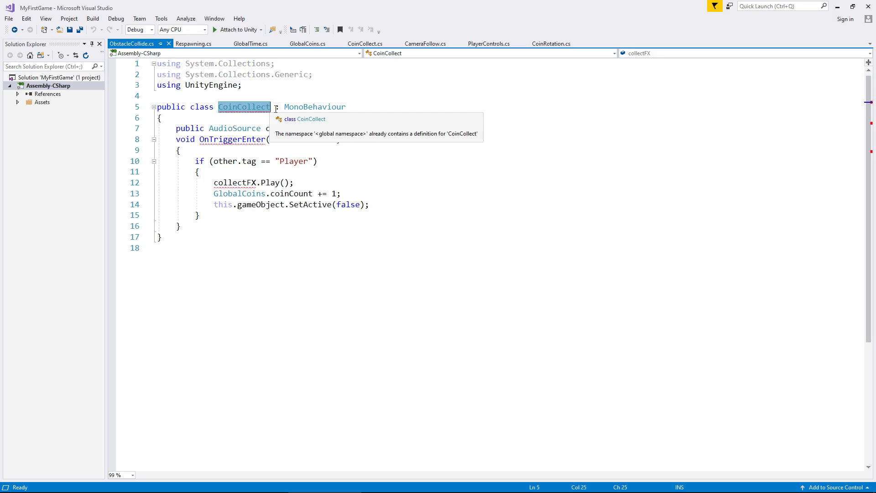
pyautogui.write('Obstac')
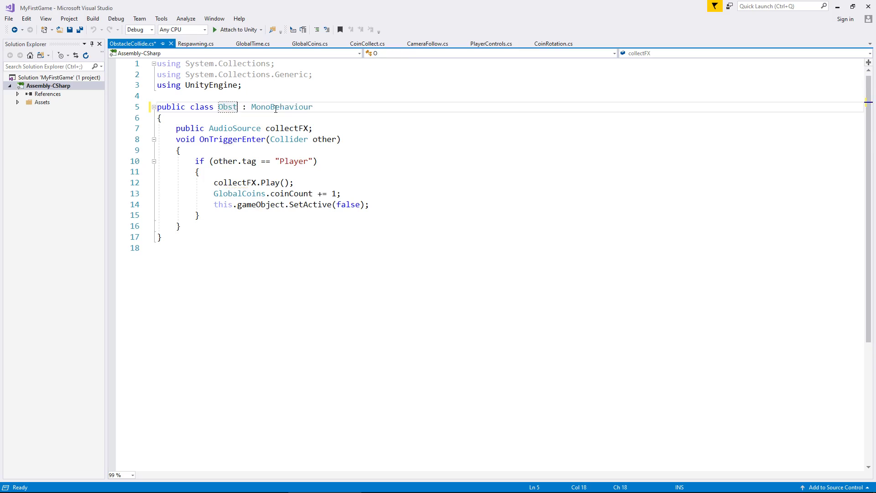
pyautogui.write('leCollide')
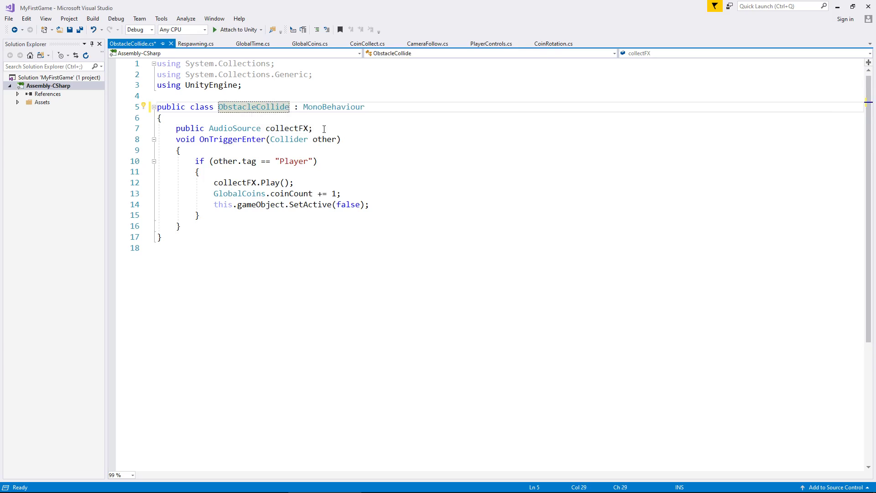
pyautogui.moveTo(313, 129); pyautogui.dragTo(157, 128)
pyautogui.press('Delete')
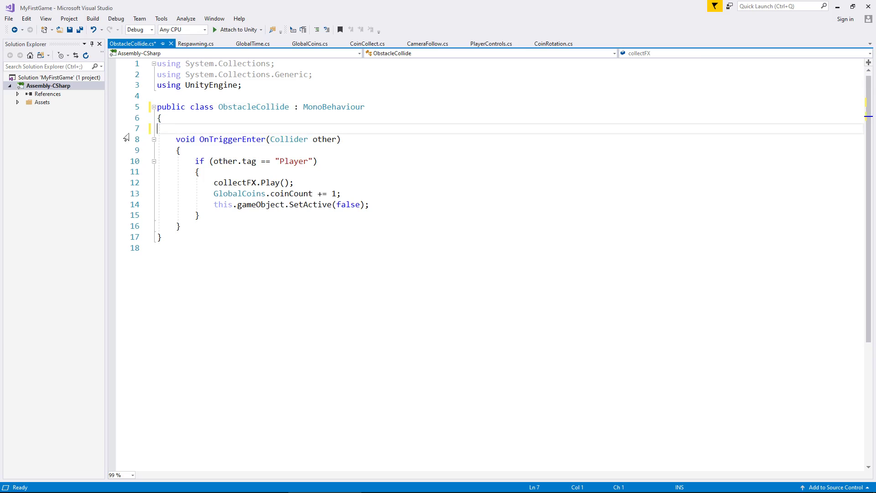
# - Delete the collectFX.Play() call inside the Player check
pyautogui.click(310, 177)
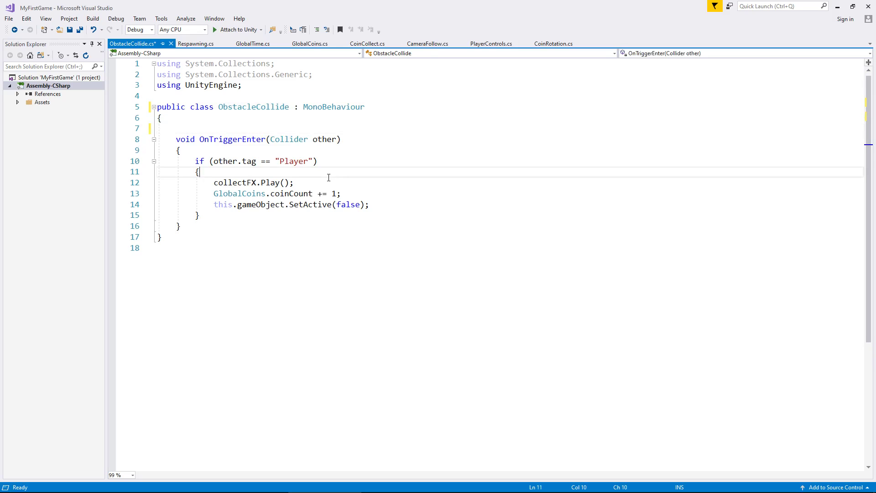
pyautogui.moveTo(295, 183); pyautogui.dragTo(157, 182)
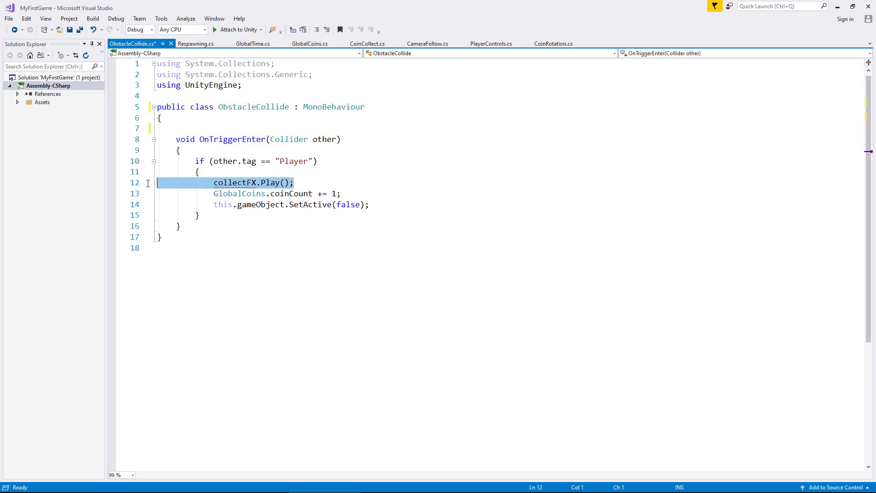
pyautogui.press('Delete')
pyautogui.click(286, 125)
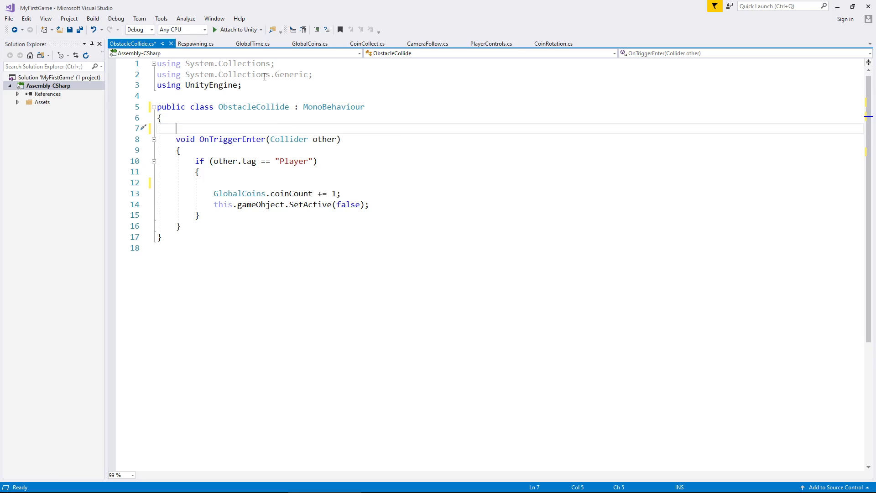
# - Copy the timeUpText, fadeOut and player fields from GlobalTime, renaming timeUpText to obstacleText
pyautogui.click(253, 43)
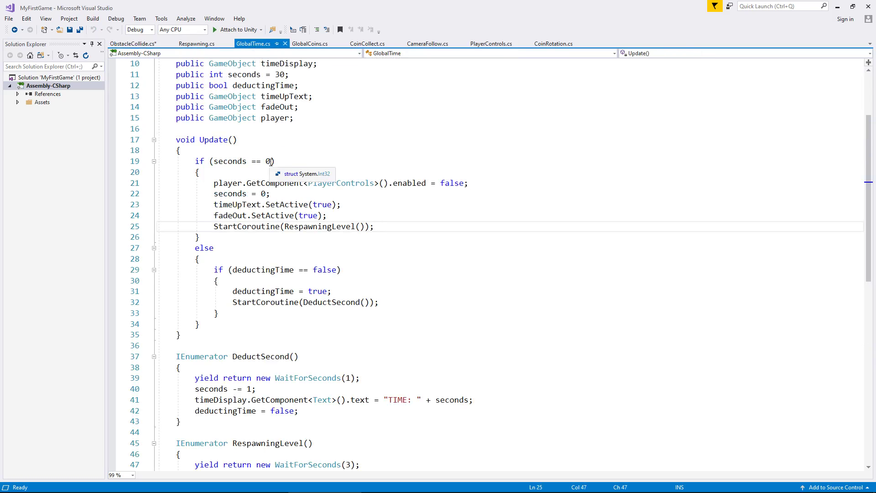
pyautogui.scroll(2, 270, 161)
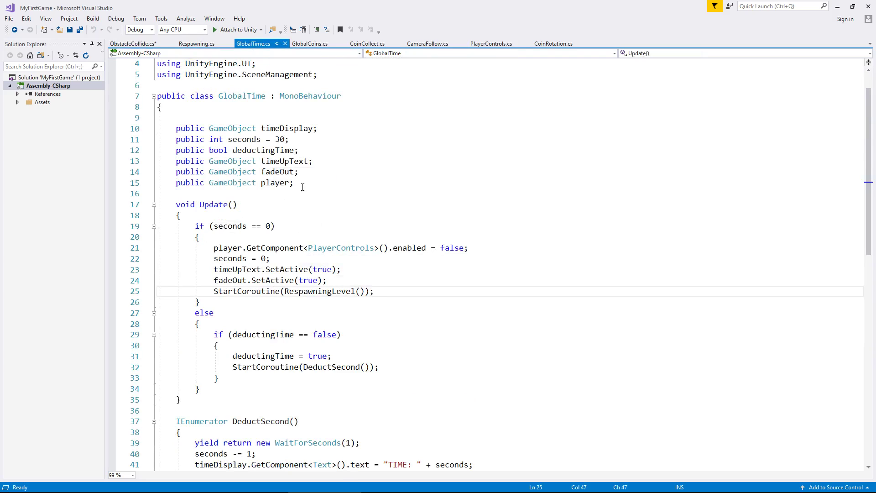
pyautogui.moveTo(304, 183); pyautogui.dragTo(129, 164)
pyautogui.hotkey('ctrl', 'c')
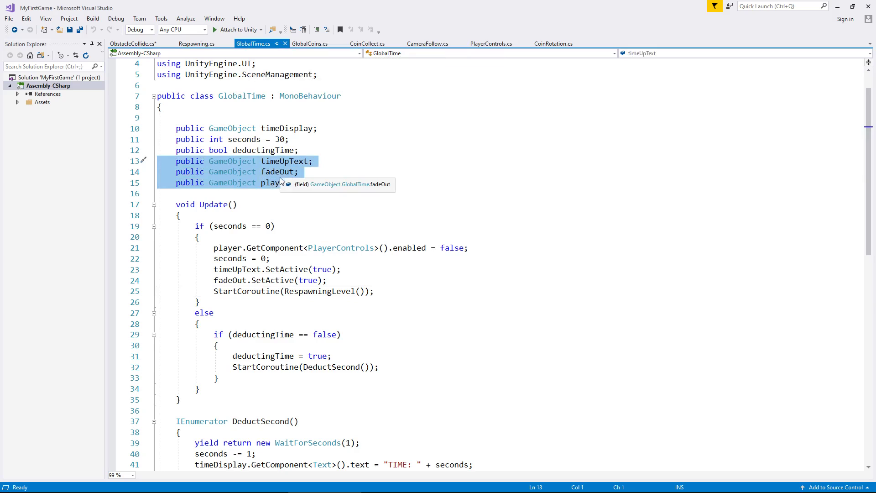
pyautogui.click(133, 43)
pyautogui.hotkey('ctrl', 'v')
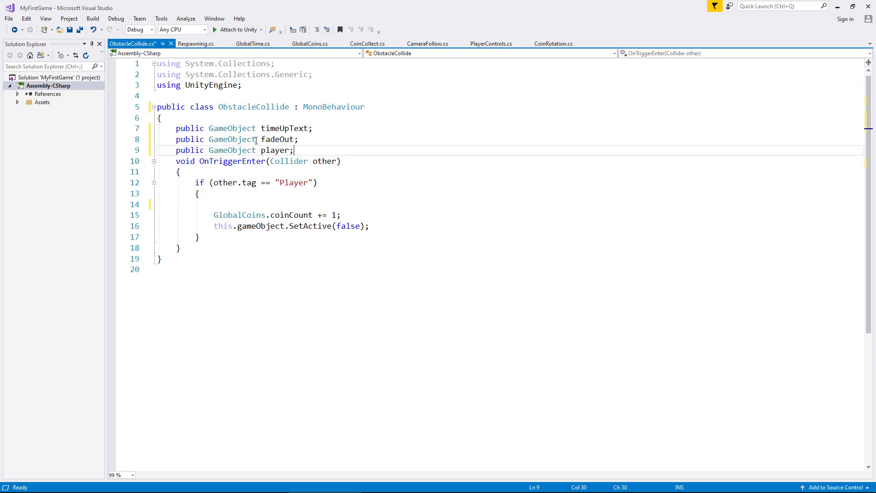
pyautogui.press('Return')
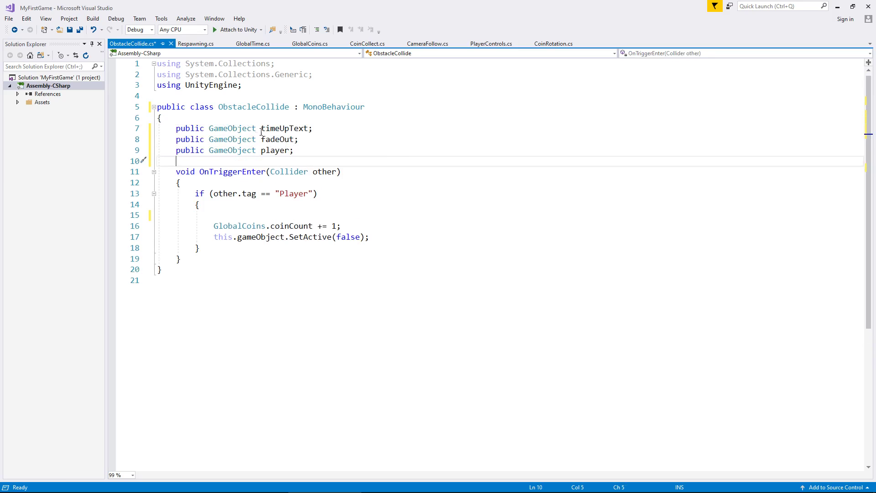
pyautogui.moveTo(261, 128); pyautogui.dragTo(289, 131)
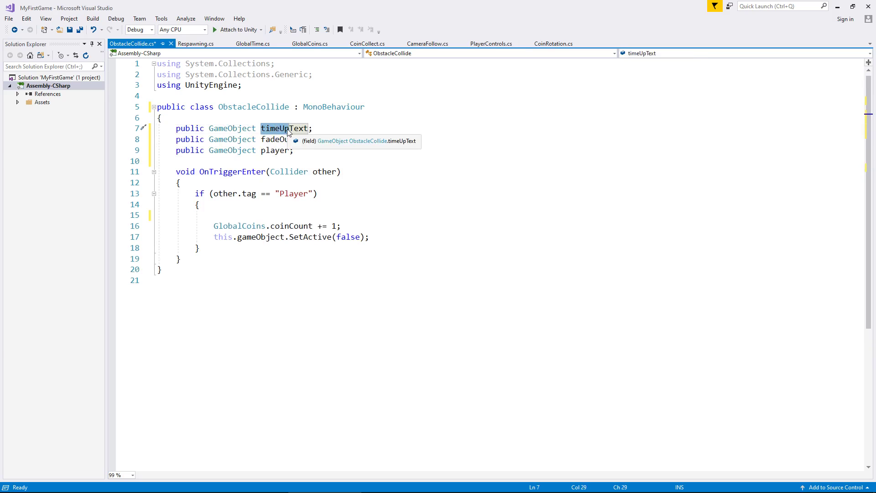
pyautogui.write('obstacle')
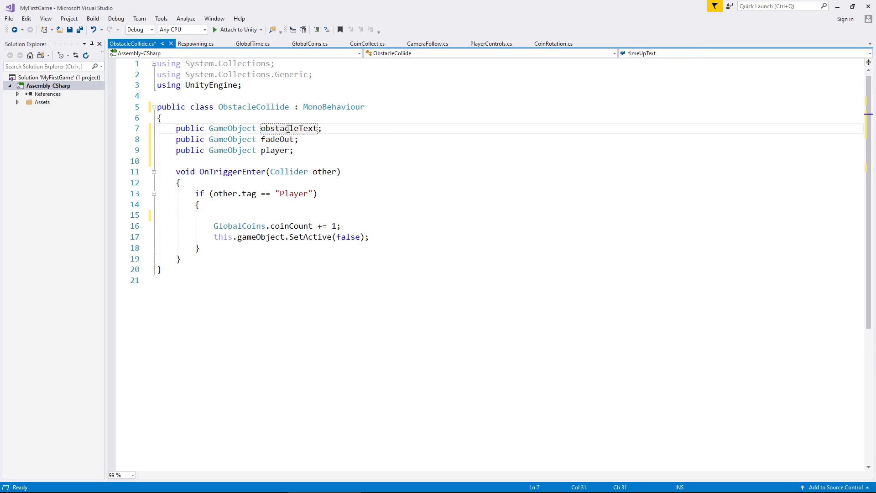
# - Copy the time-up handling lines 21–25 from GlobalTime.cs
pyautogui.click(253, 43)
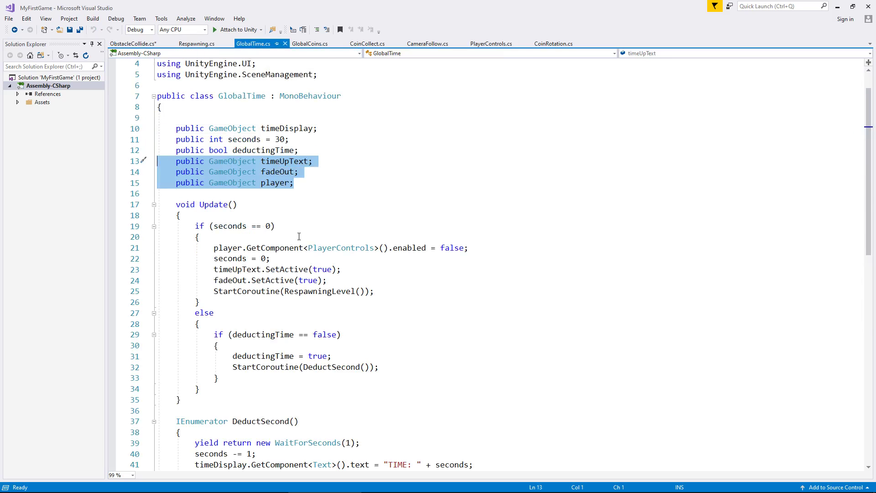
pyautogui.scroll(-3, 314, 229)
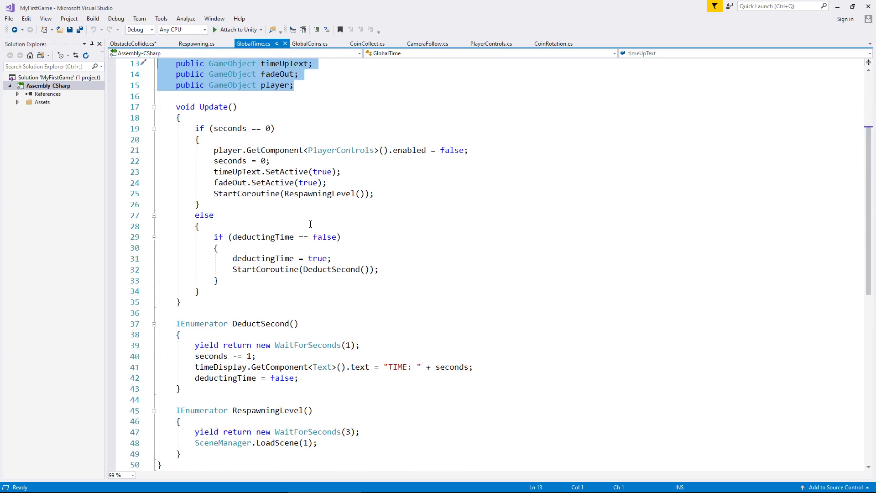
pyautogui.scroll(1, 312, 226)
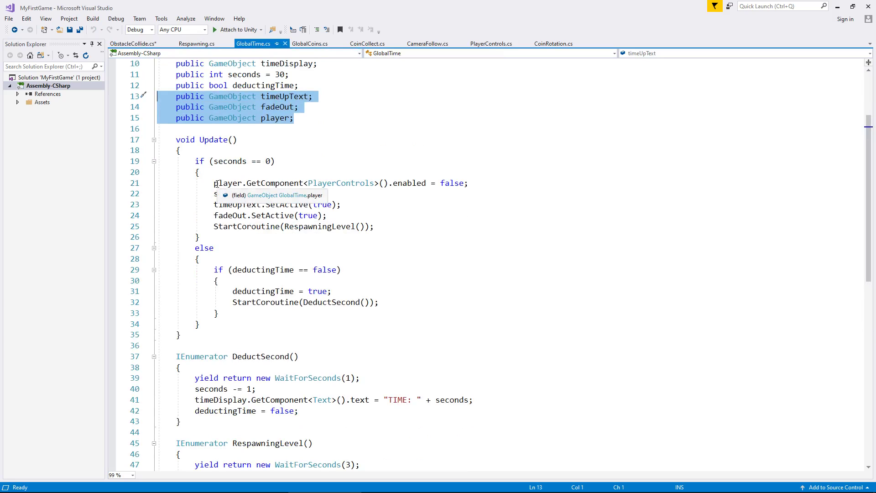
pyautogui.moveTo(213, 184); pyautogui.dragTo(381, 226)
pyautogui.click(213, 183)
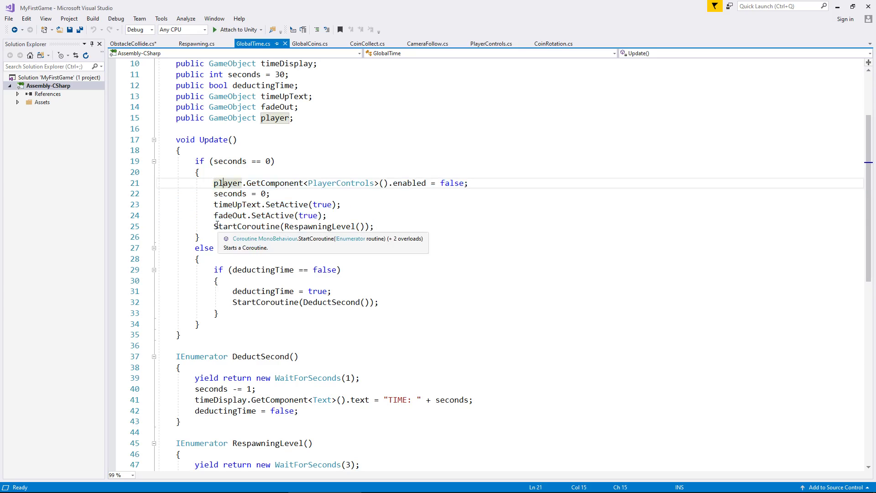
pyautogui.moveTo(385, 227); pyautogui.dragTo(143, 185)
pyautogui.hotkey('ctrl', 'c')
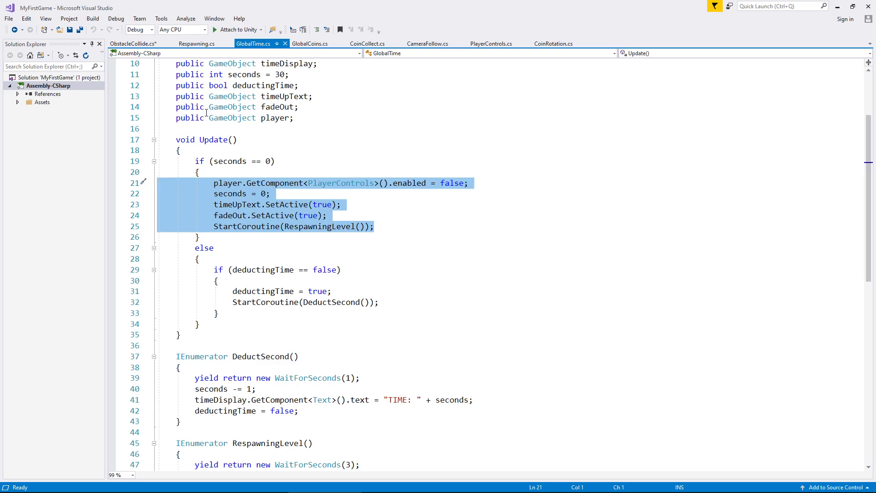
pyautogui.click(138, 44)
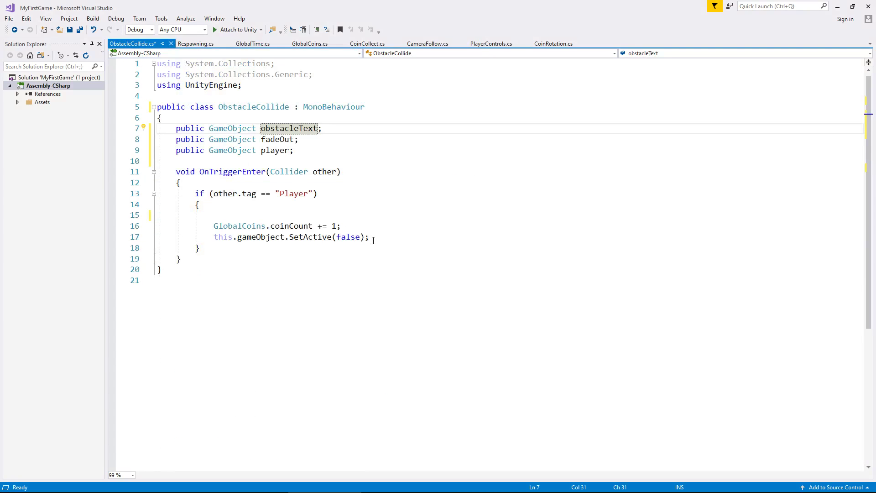
# - Replace the coin-counting lines with the game-over lines, dropping seconds = 0 and using obstacleText
pyautogui.moveTo(373, 238); pyautogui.dragTo(163, 208)
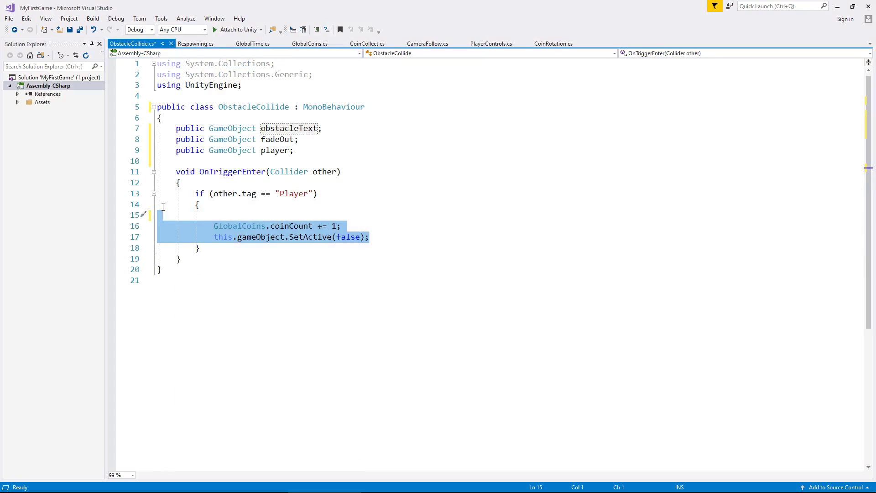
pyautogui.hotkey('ctrl', 'v')
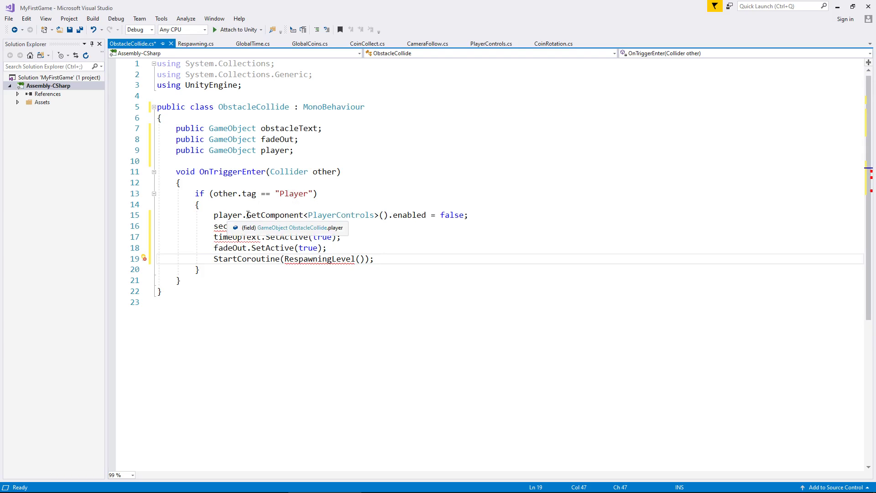
pyautogui.moveTo(272, 226); pyautogui.dragTo(147, 231)
pyautogui.press('BackSpace')
pyautogui.press('BackSpace')
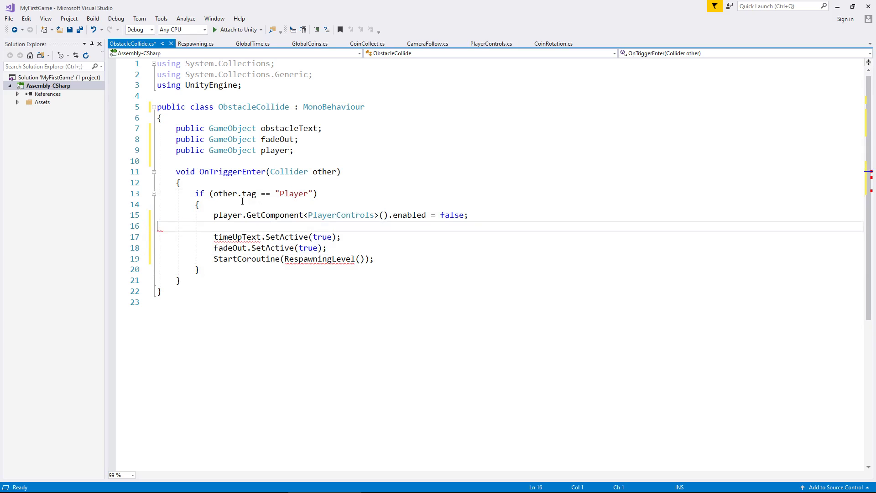
pyautogui.moveTo(225, 227)
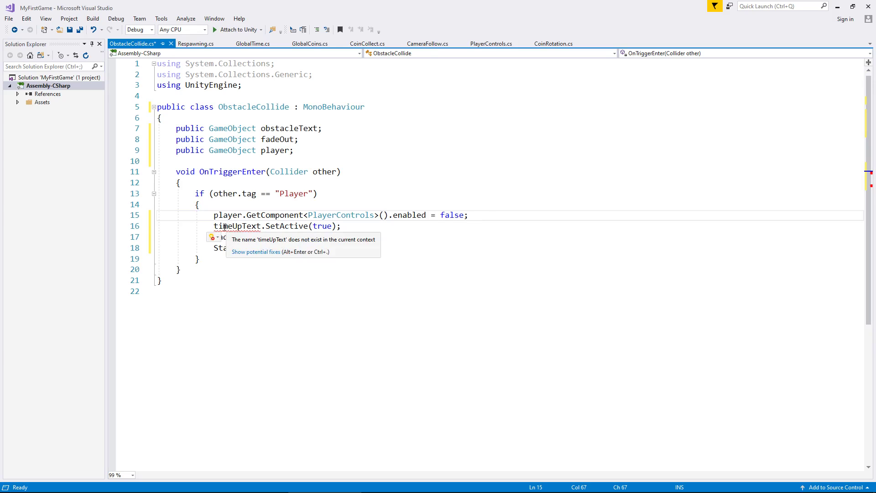
pyautogui.moveTo(214, 227); pyautogui.dragTo(238, 226)
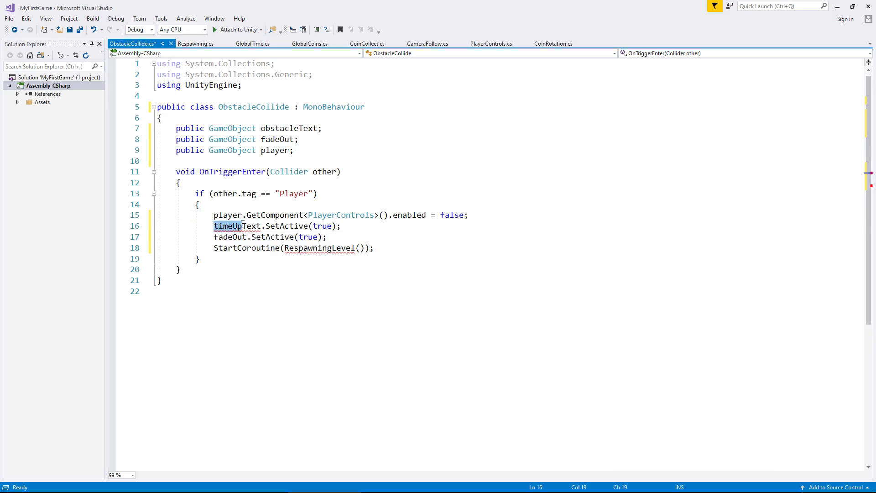
pyautogui.write('obstacle')
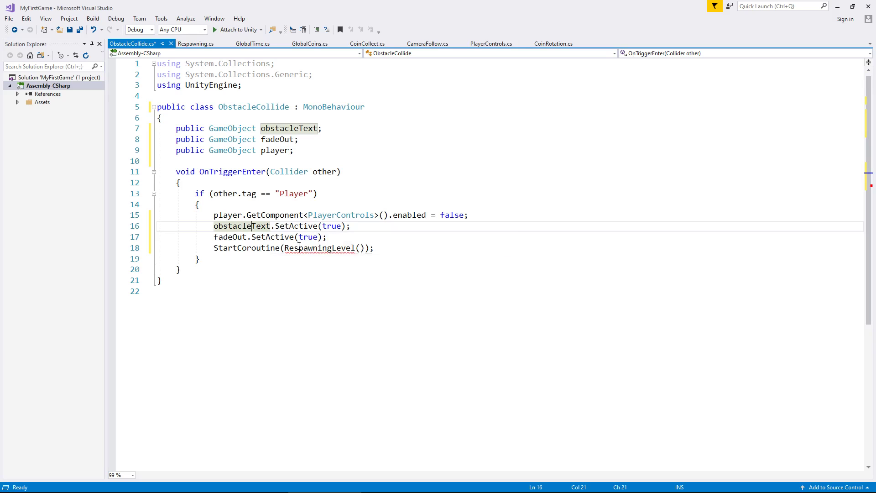
# - Copy the RespawningLevel coroutine from GlobalTime.cs
pyautogui.moveTo(284, 247); pyautogui.dragTo(356, 247)
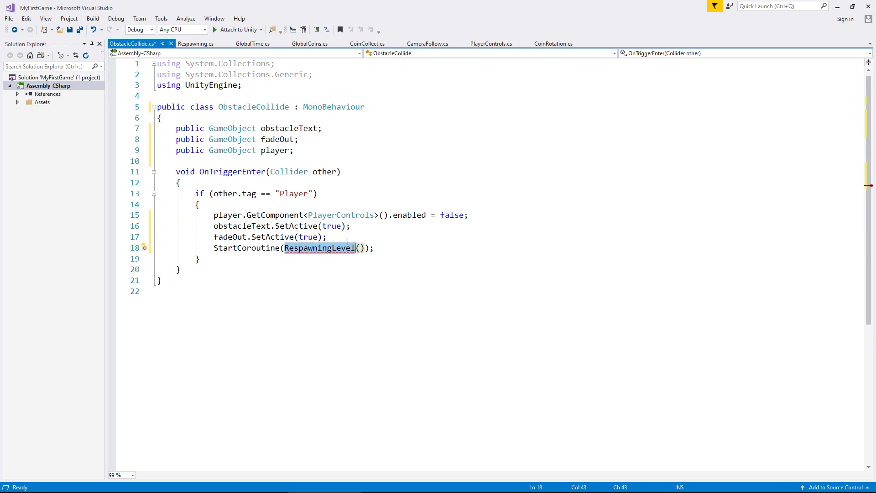
pyautogui.click(319, 249)
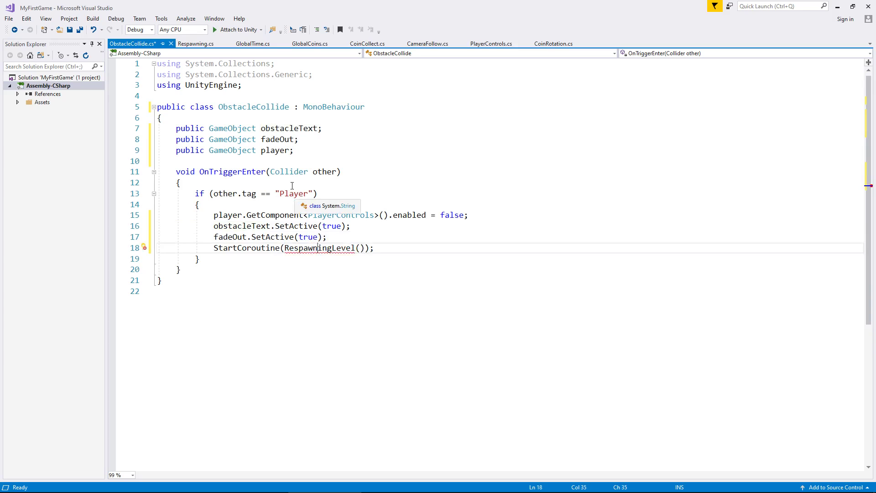
pyautogui.moveTo(259, 64)
pyautogui.click(252, 43)
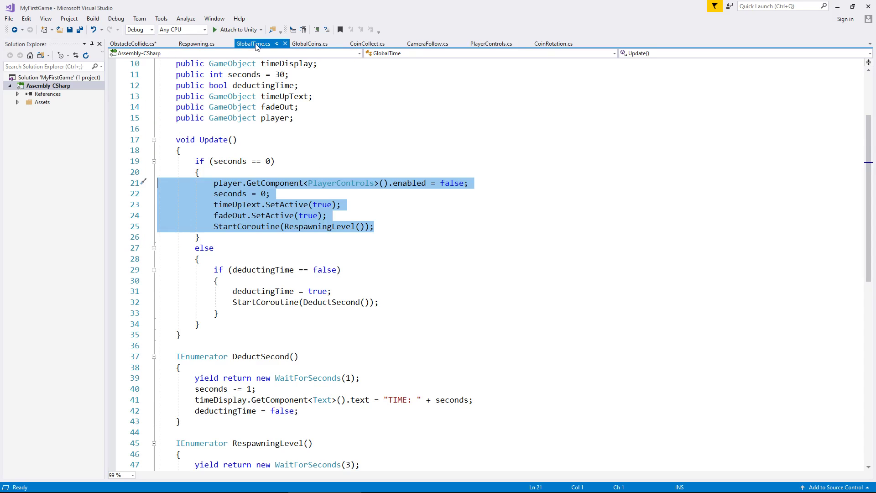
pyautogui.scroll(-5, 244, 319)
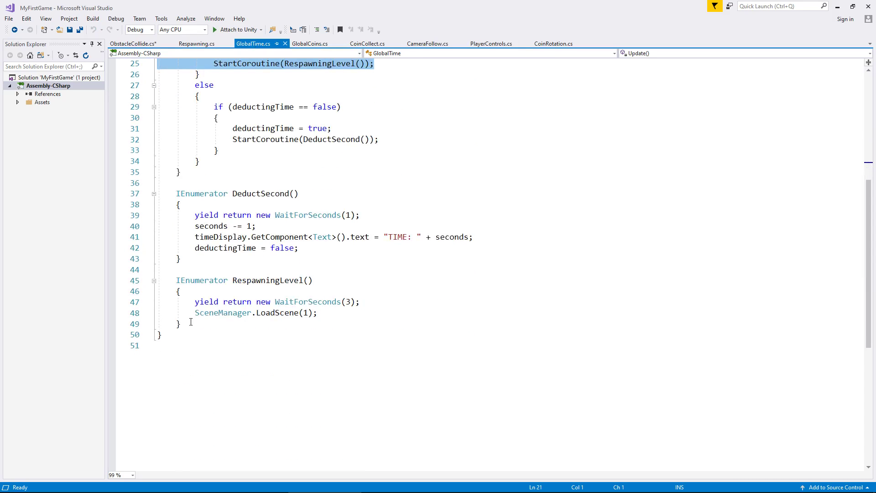
pyautogui.moveTo(191, 322); pyautogui.dragTo(164, 280)
pyautogui.hotkey('ctrl', 'c')
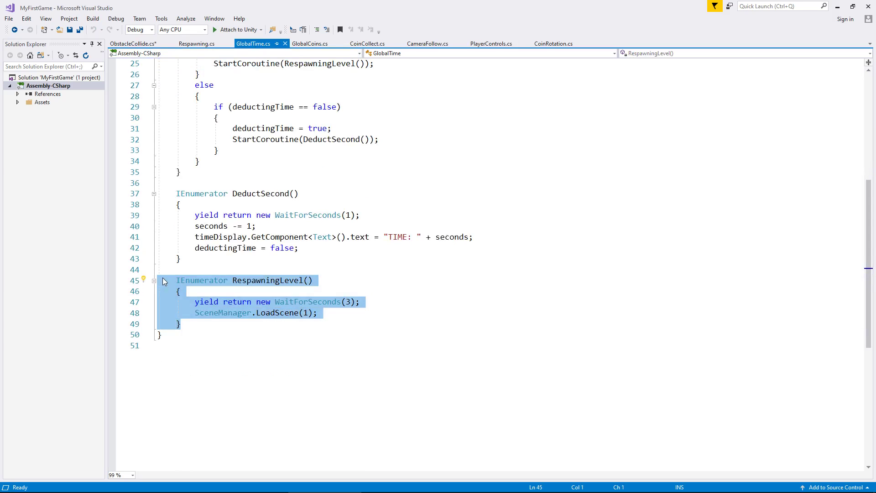
pyautogui.click(132, 44)
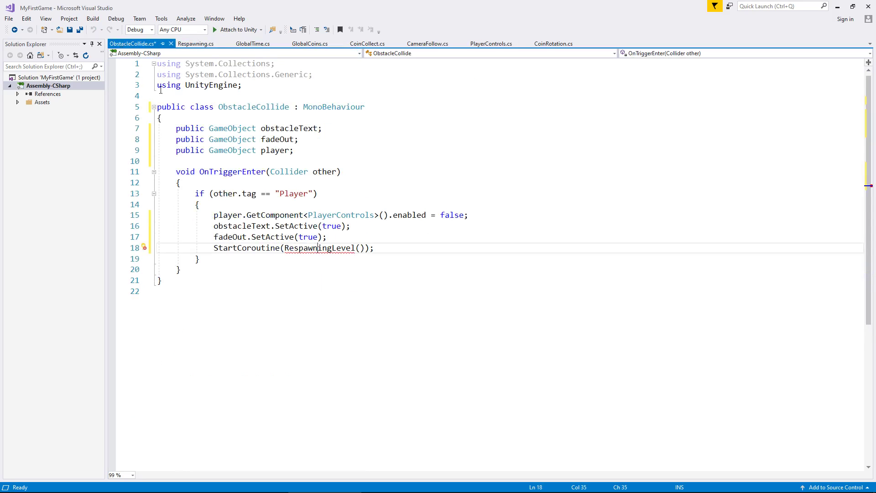
# - Paste the RespawningLevel coroutine below the OnTriggerEnter method
pyautogui.click(205, 272)
pyautogui.press('Return')
pyautogui.press('Return')
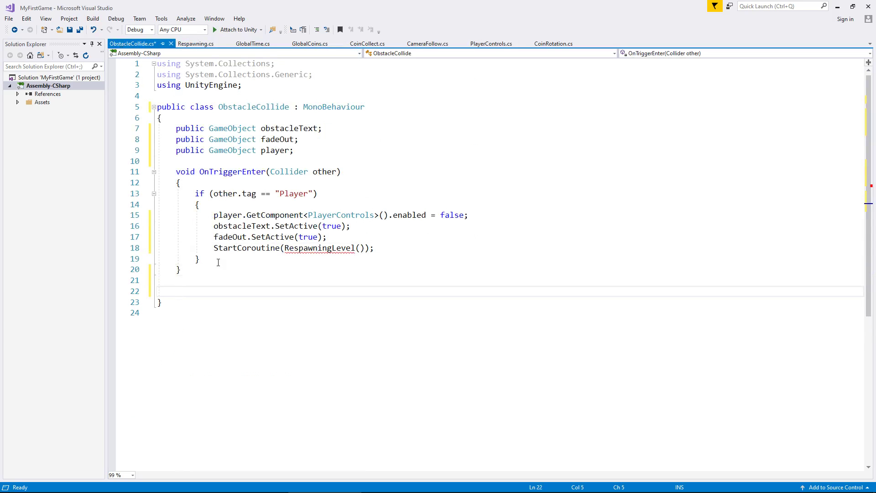
pyautogui.hotkey('ctrl', 'v')
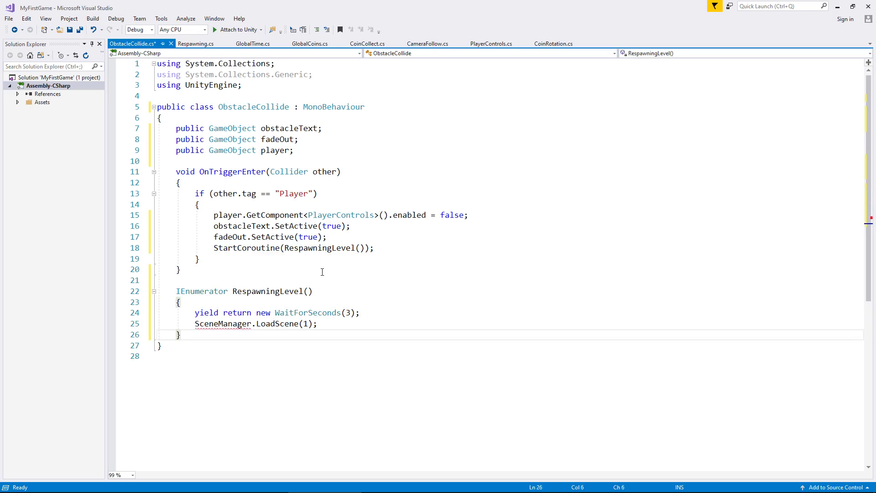
pyautogui.moveTo(195, 327); pyautogui.dragTo(252, 328)
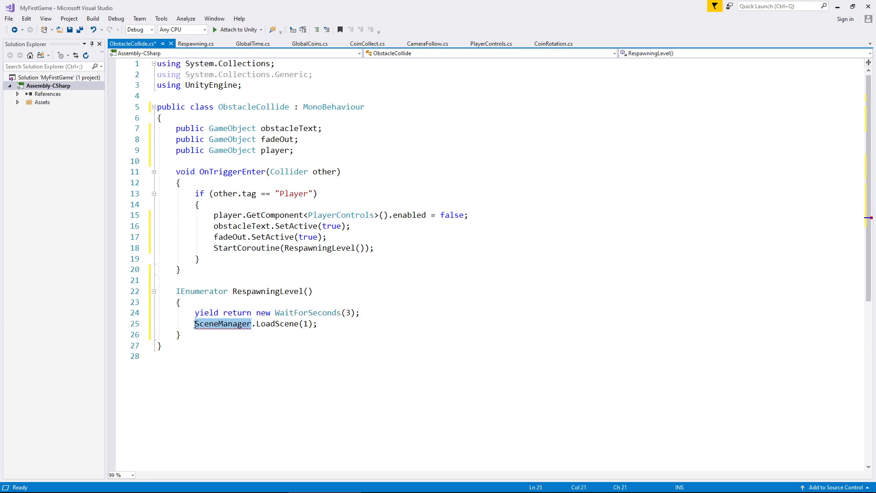
# - Add 'using UnityEngine.SceneManagement;' and save ObstacleCollide
pyautogui.click(259, 86)
pyautogui.press('Return')
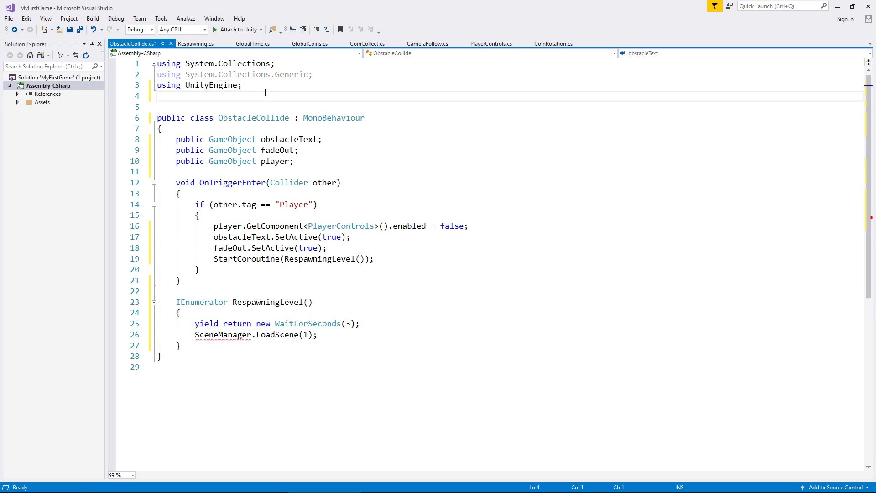
pyautogui.write('using UnityEn')
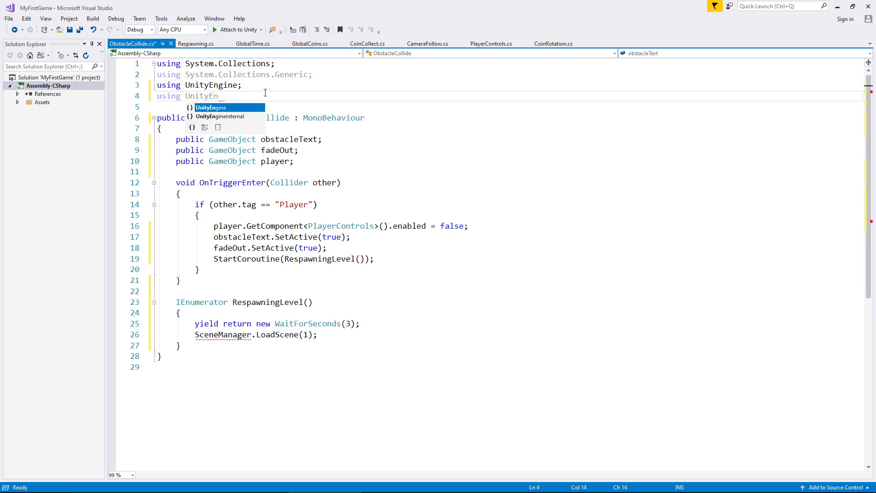
pyautogui.press('Tab')
pyautogui.write('.Sce')
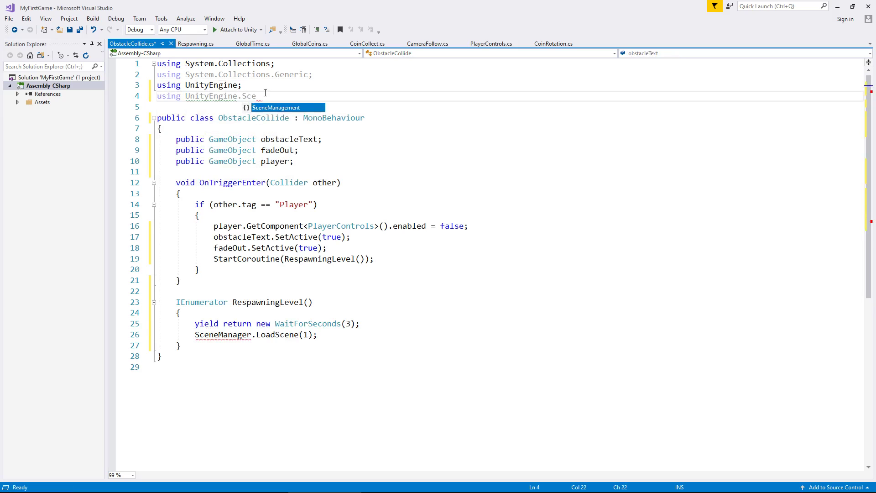
pyautogui.press('Tab')
pyautogui.write(';')
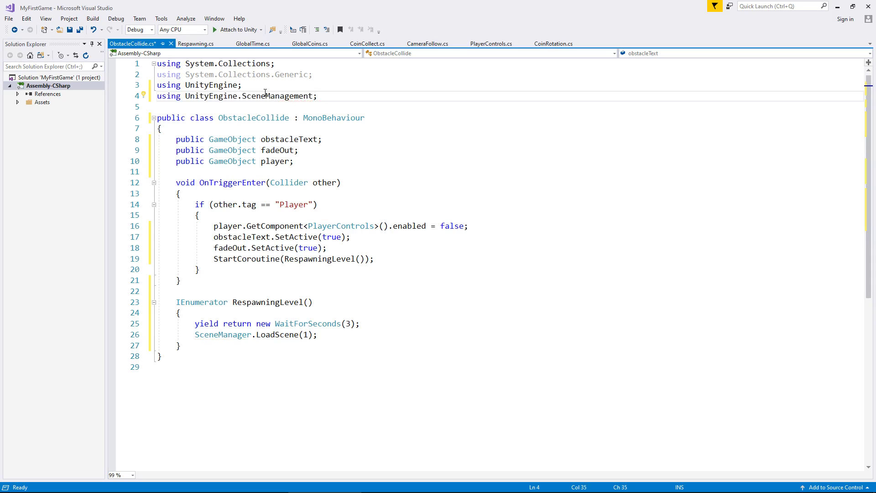
pyautogui.hotkey('ctrl', 's')
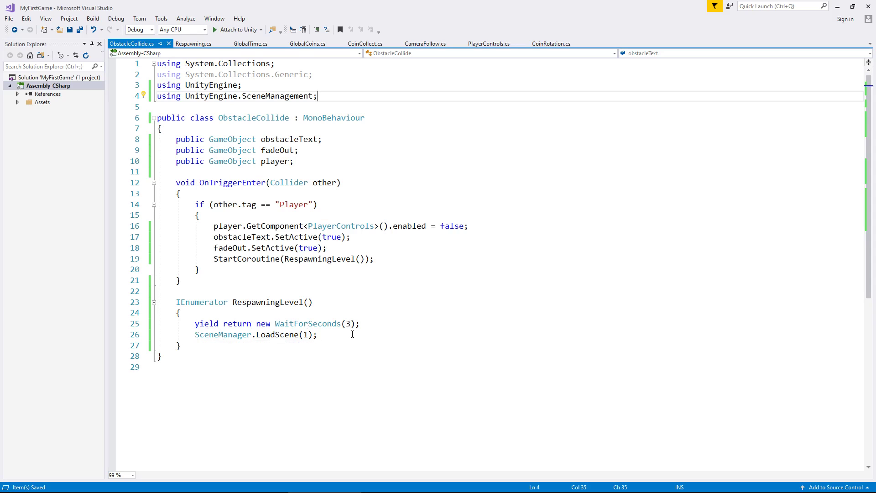
pyautogui.click(837, 7)
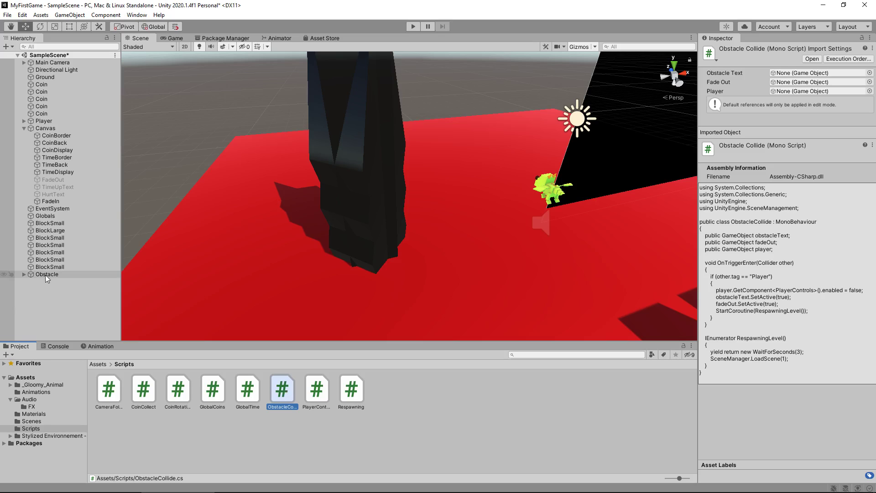
# - Put ObstacleCollide on Obstacle with HurtText, FadeOut and Player in its fields, then play
pyautogui.moveTo(285, 390); pyautogui.dragTo(51, 276)
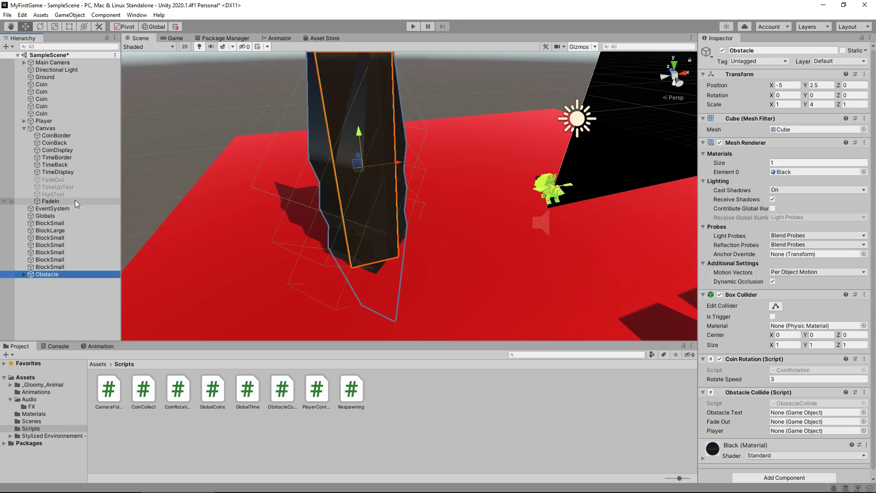
pyautogui.moveTo(54, 195); pyautogui.dragTo(802, 413)
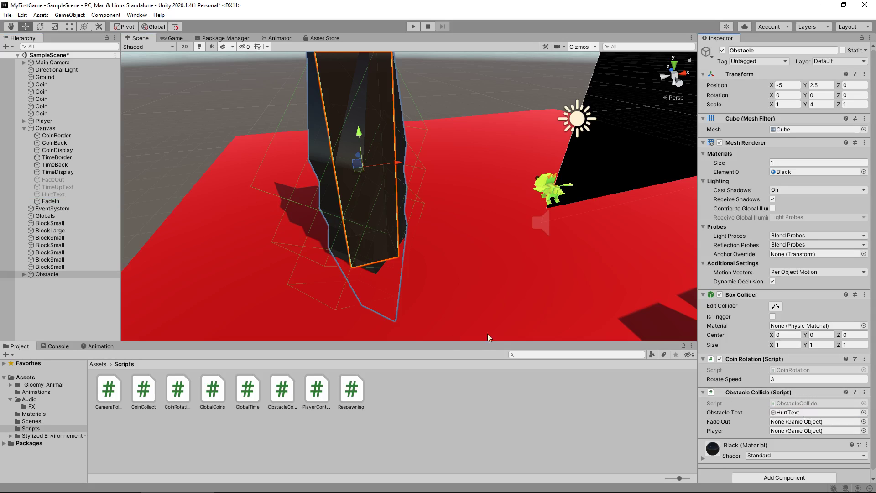
pyautogui.moveTo(53, 179); pyautogui.dragTo(794, 422)
pyautogui.moveTo(49, 123); pyautogui.dragTo(792, 434)
pyautogui.click(412, 27)
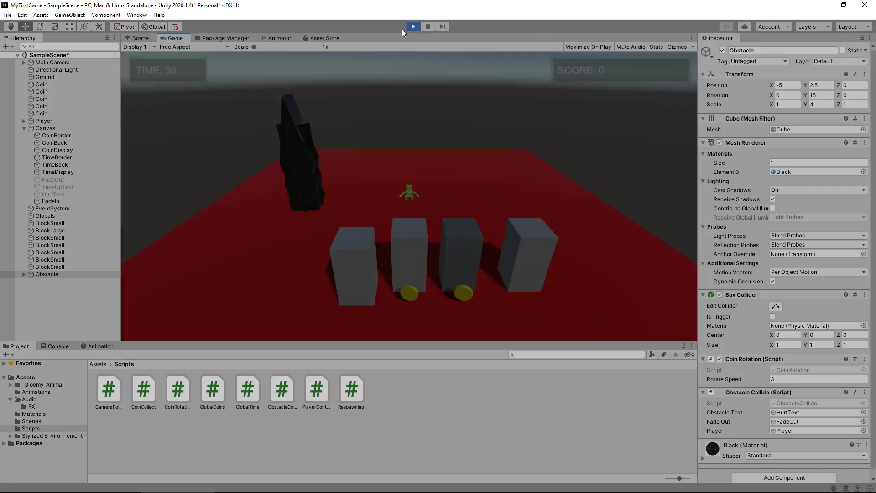
# - Steer the player left and right through the level past the spinning black obstacle
pyautogui.press('a')
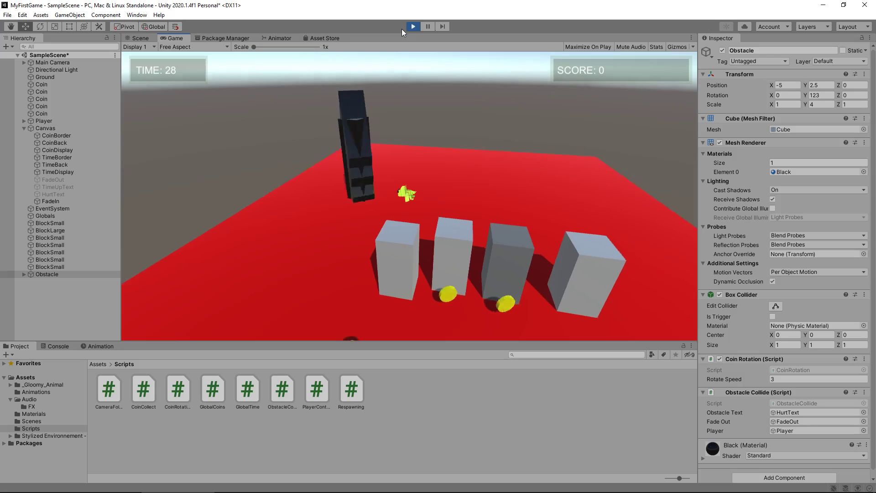
pyautogui.press('a')
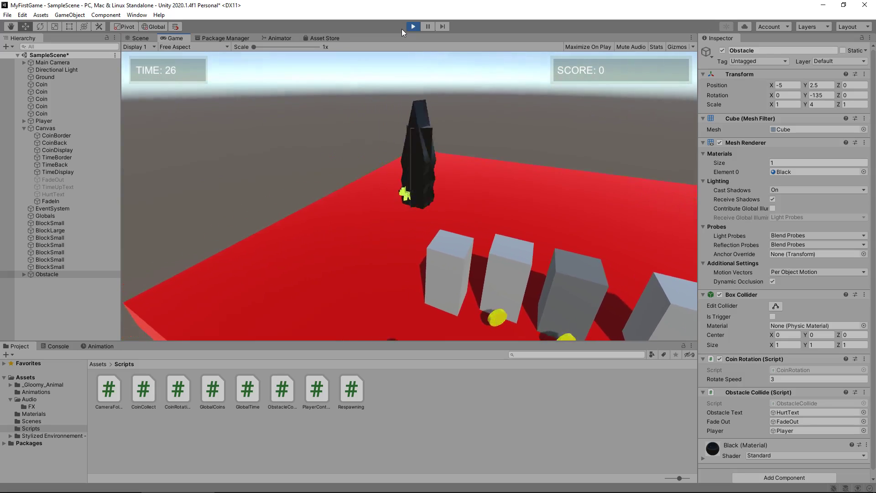
pyautogui.press('d')
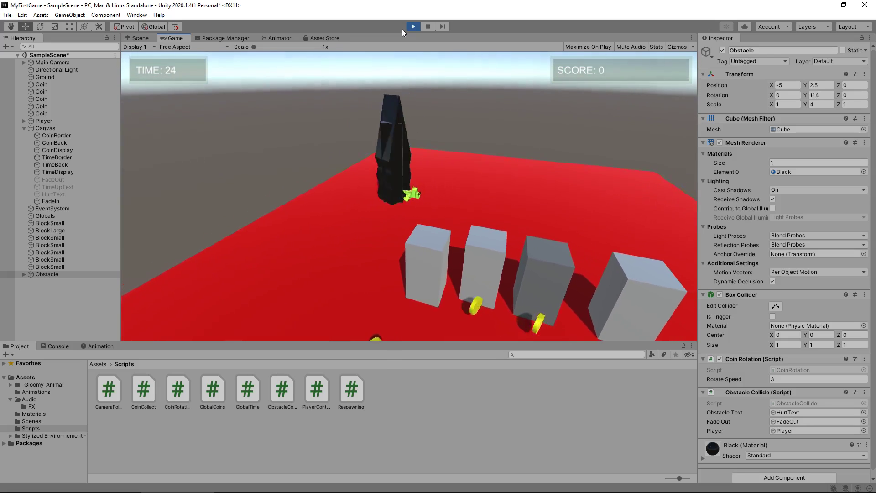
pyautogui.press('d')
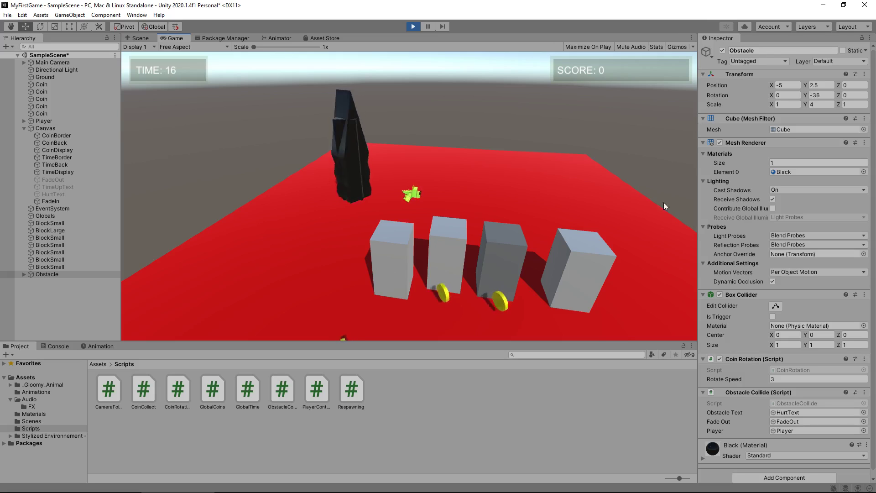
# - Tick Is Trigger on the obstacle's Box Collider, keep steering past it, then stop the game
pyautogui.click(773, 316)
pyautogui.click(428, 197)
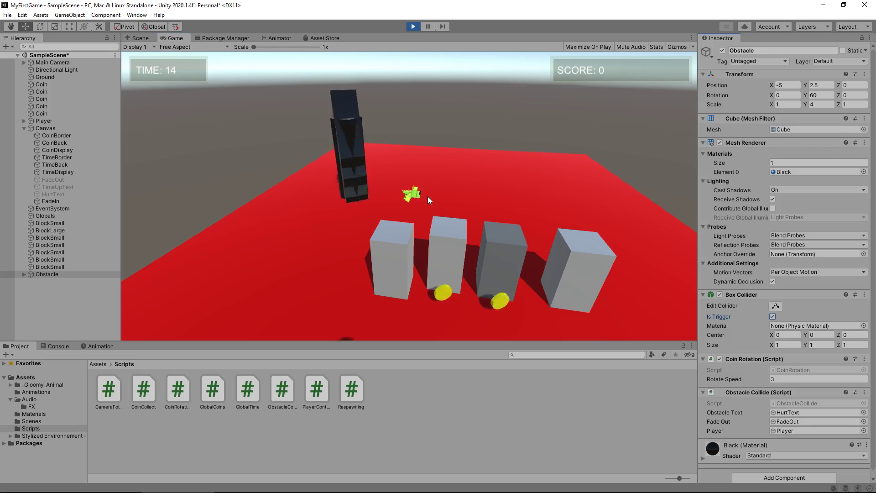
pyautogui.press('a')
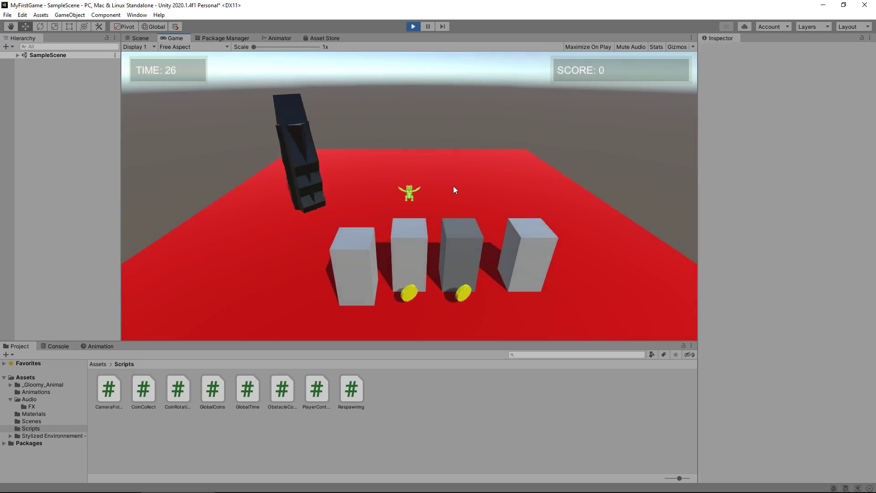
pyautogui.press('Left')
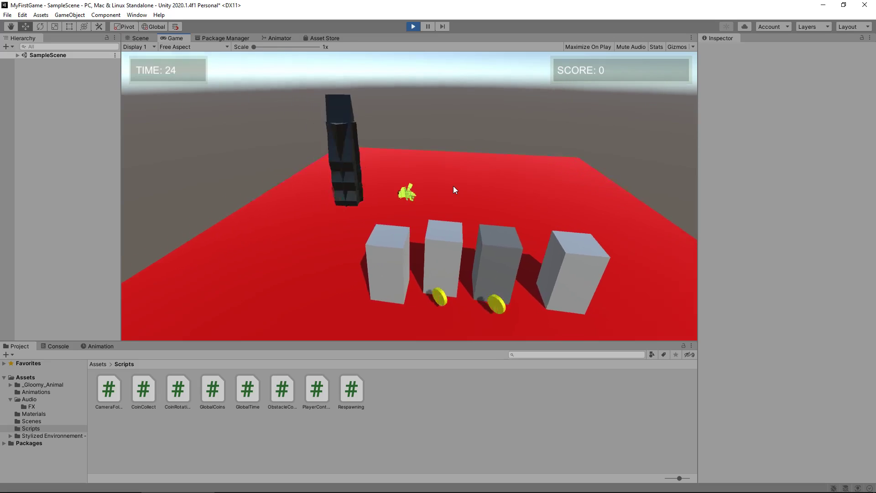
pyautogui.press('Left')
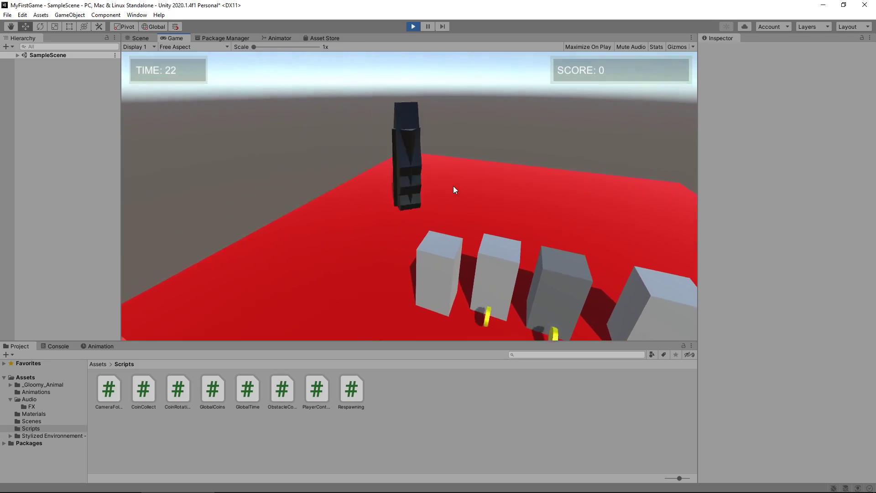
pyautogui.press('Right')
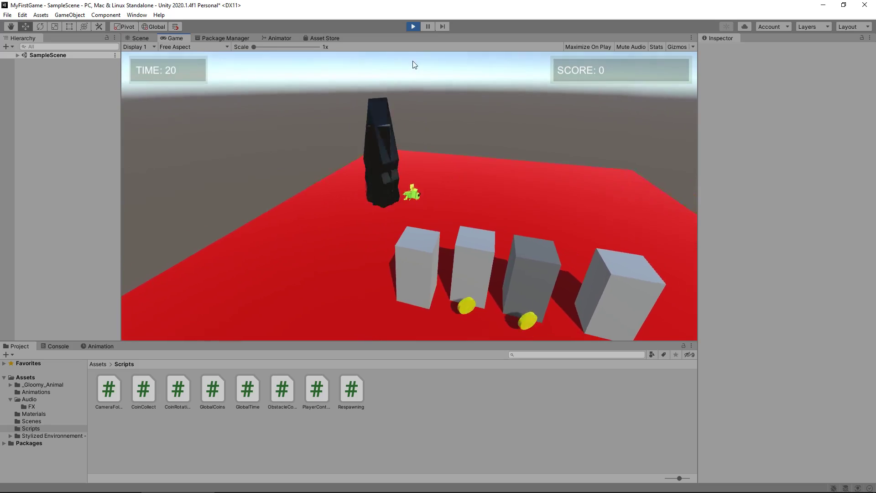
pyautogui.click(415, 30)
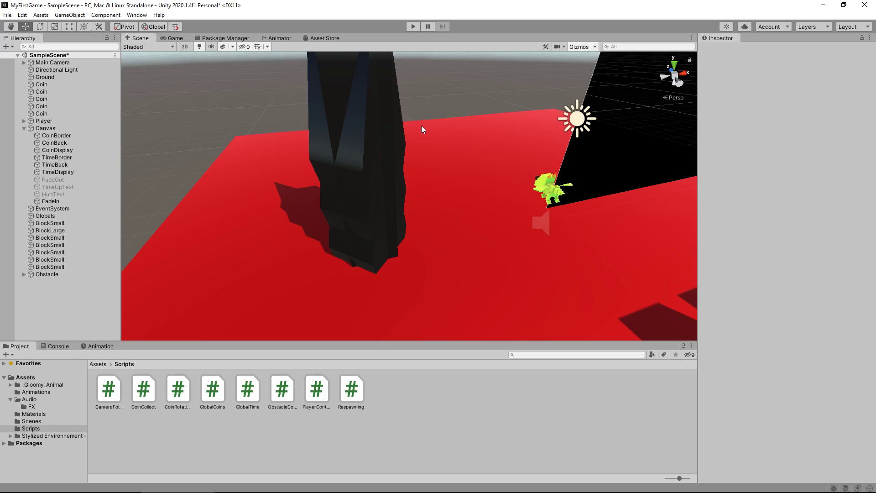
# - Make Obstacle's Box Collider a trigger, then play and run the player into it
pyautogui.click(47, 274)
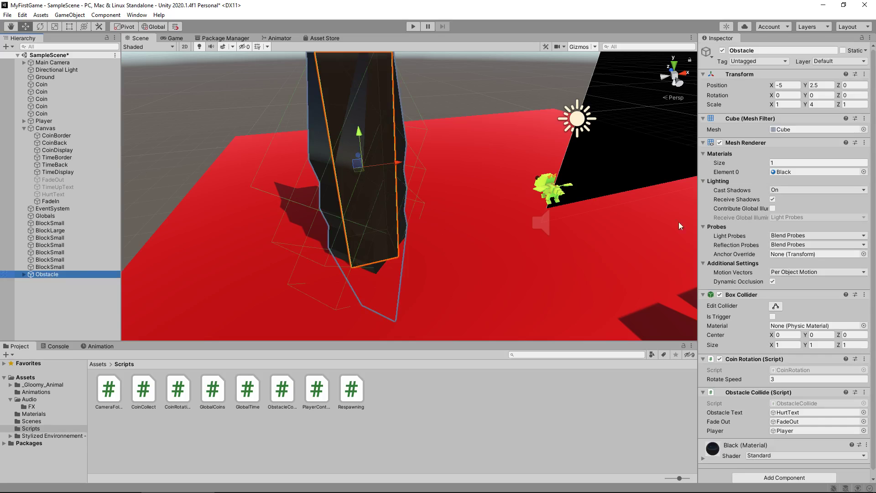
pyautogui.click(773, 317)
pyautogui.click(416, 26)
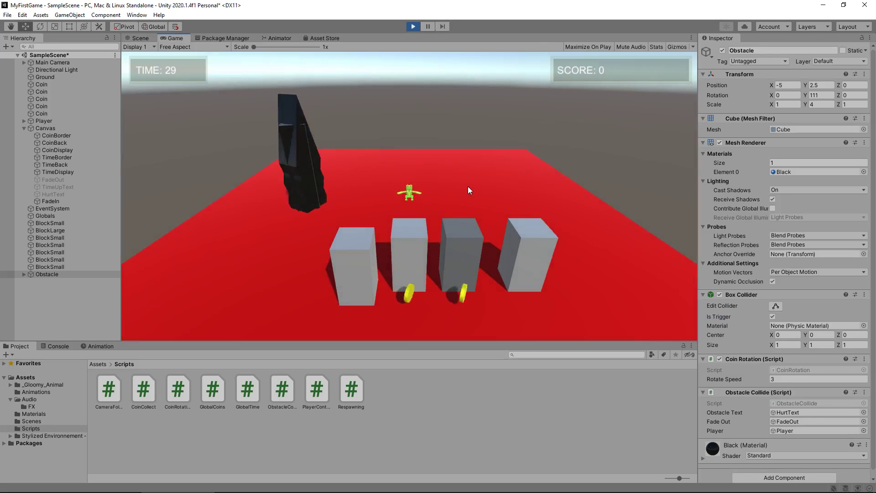
pyautogui.press('a')
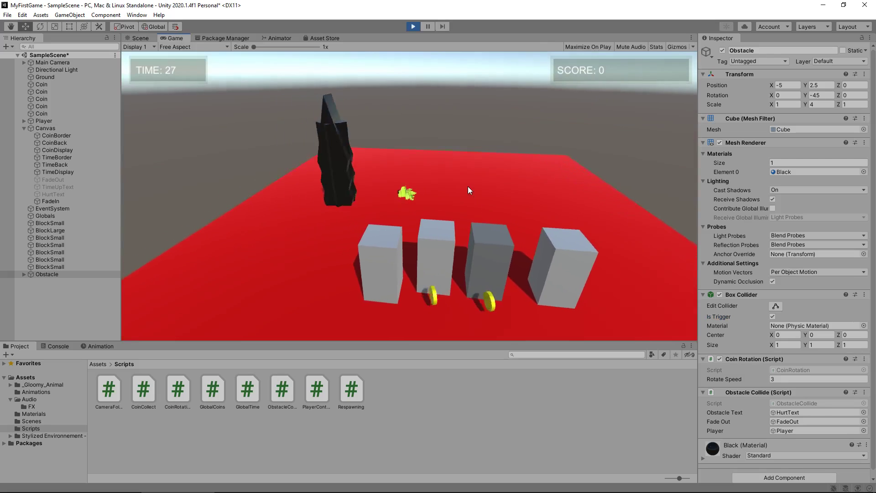
pyautogui.press('a')
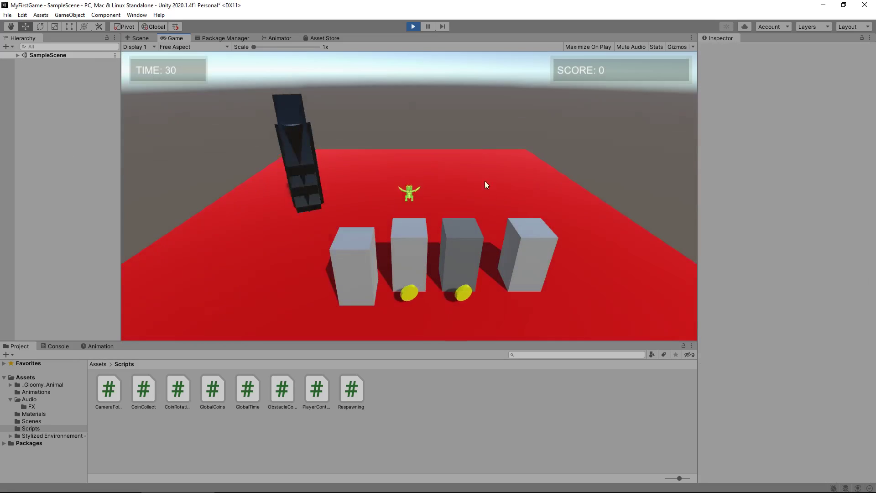
# - Stop the game and fix HurtText's message by deleting the extra N from 'ANN'
pyautogui.click(414, 26)
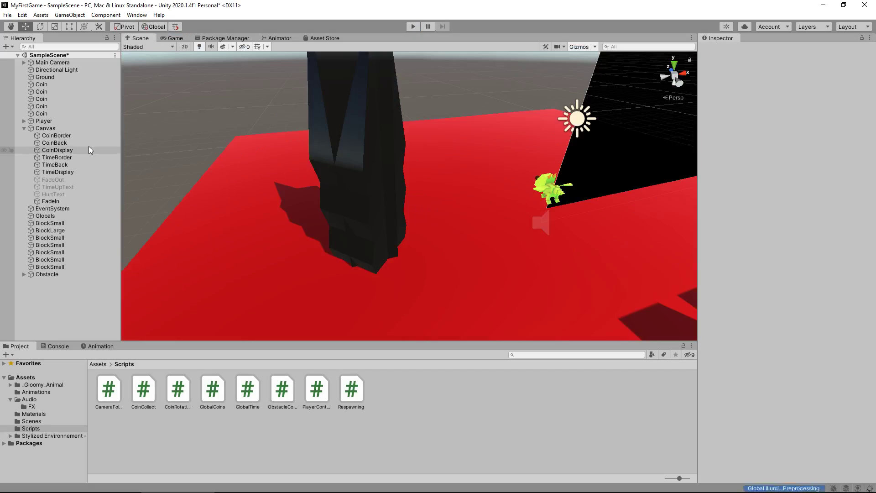
pyautogui.click(61, 195)
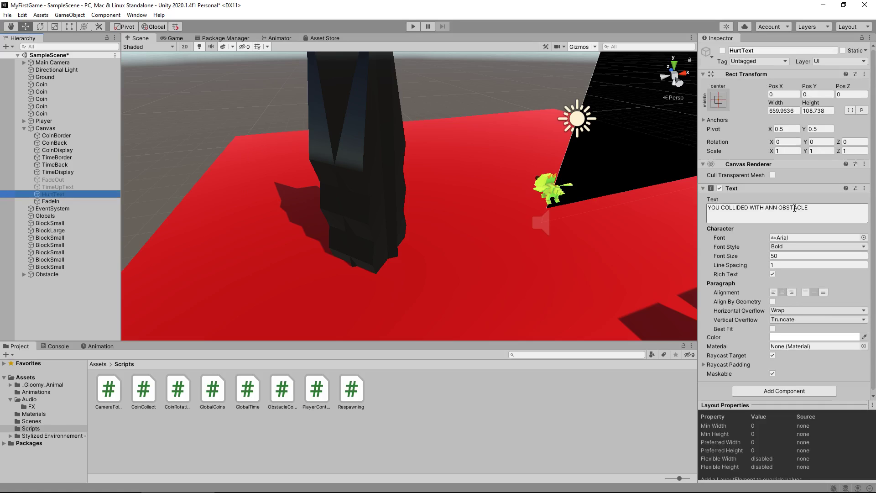
pyautogui.click(776, 214)
pyautogui.click(774, 210)
pyautogui.press('BackSpace')
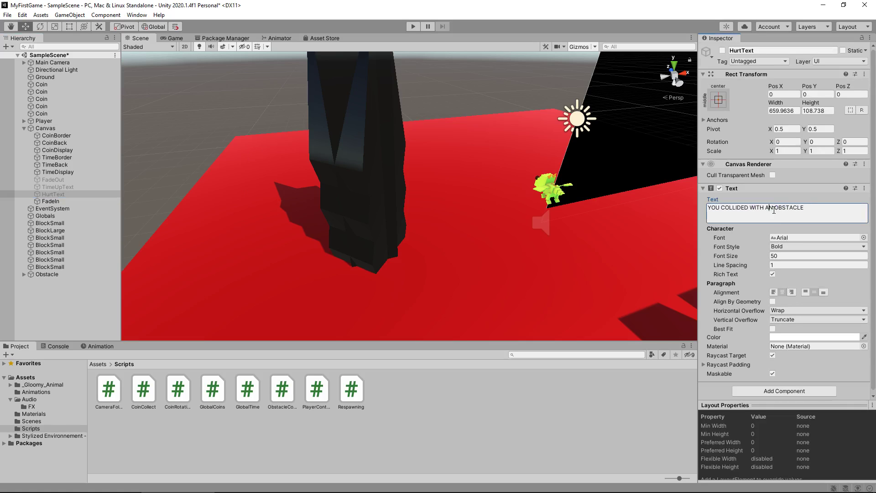
# - Show HurtText, widen its text box with the Rect tool, hide it again, and play
pyautogui.click(723, 51)
pyautogui.doubleClick(73, 193)
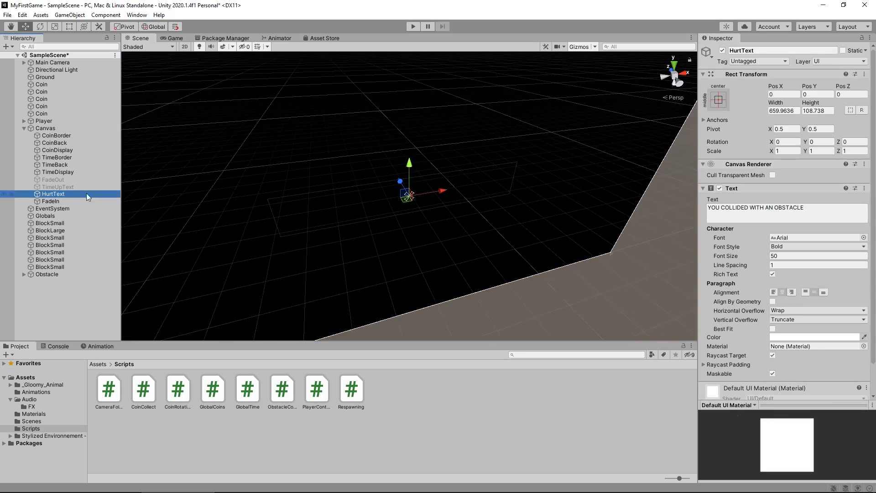
pyautogui.click(69, 27)
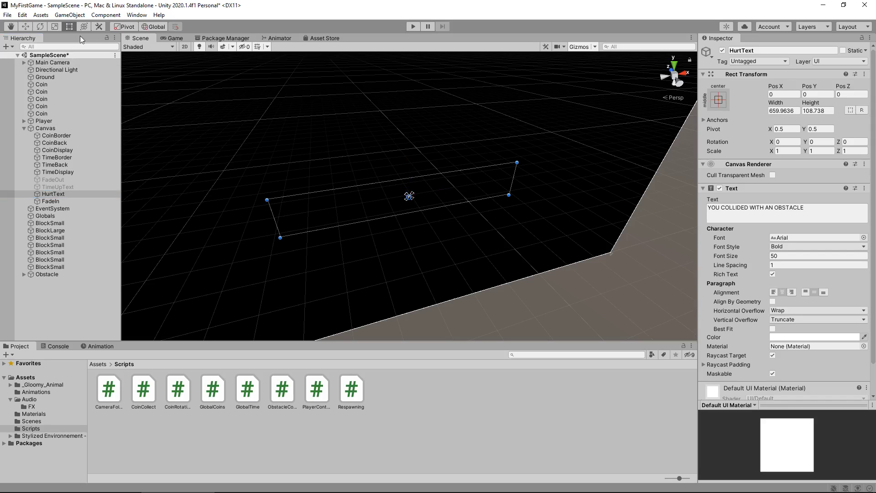
pyautogui.moveTo(274, 219); pyautogui.dragTo(313, 215)
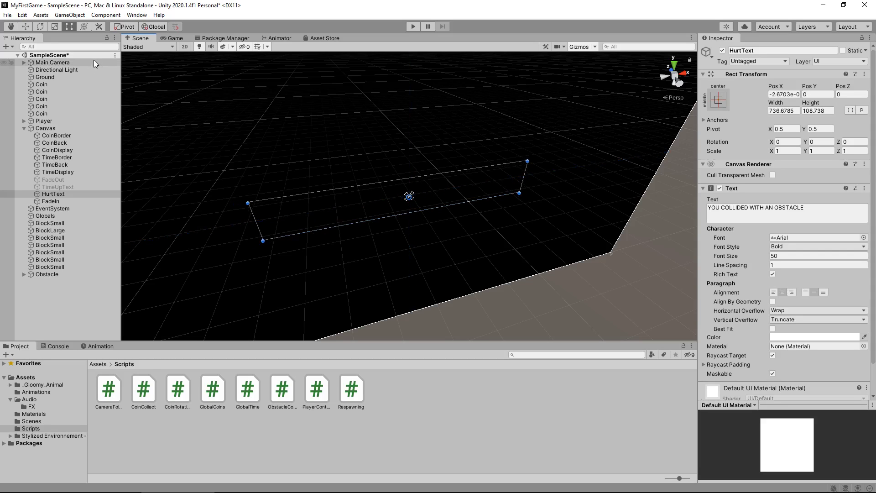
pyautogui.click(722, 50)
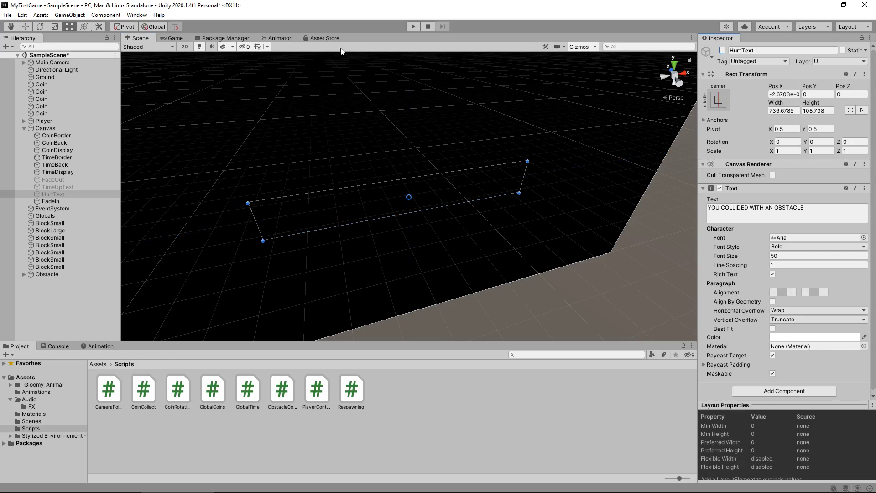
pyautogui.click(414, 27)
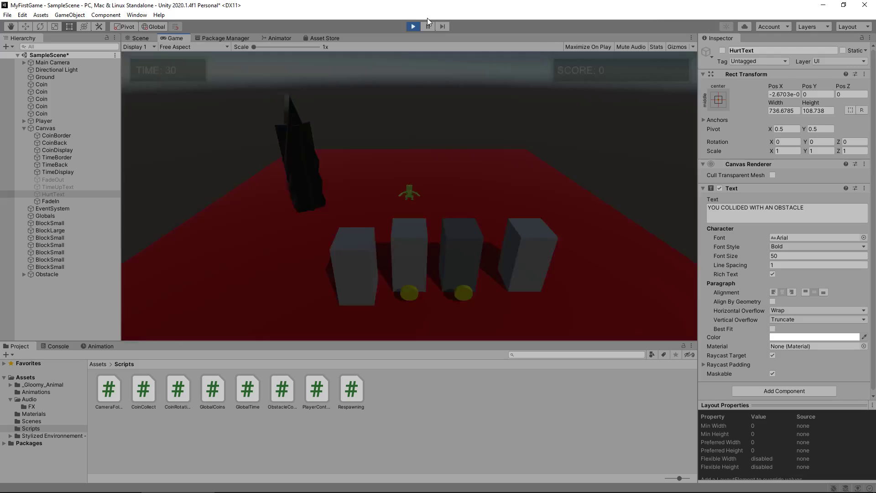
# - Hit the obstacle, stop the game, and widen HurtText's box further to about 898
pyautogui.press('w')
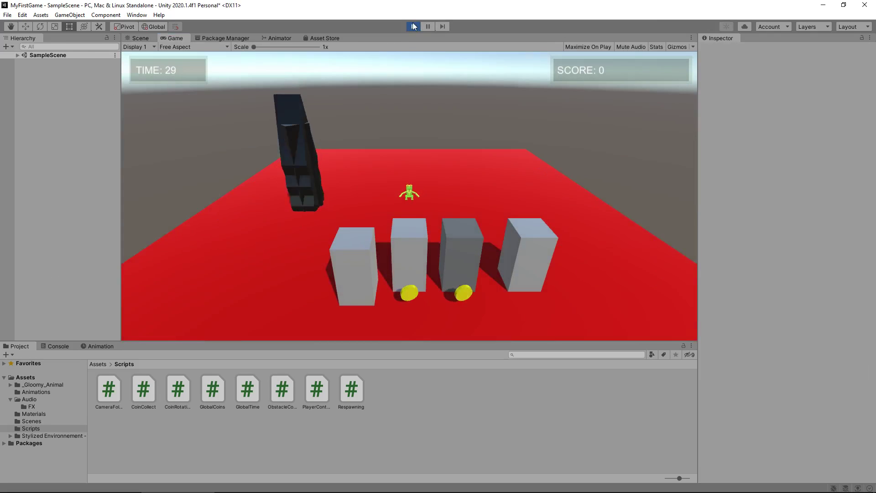
pyautogui.click(413, 26)
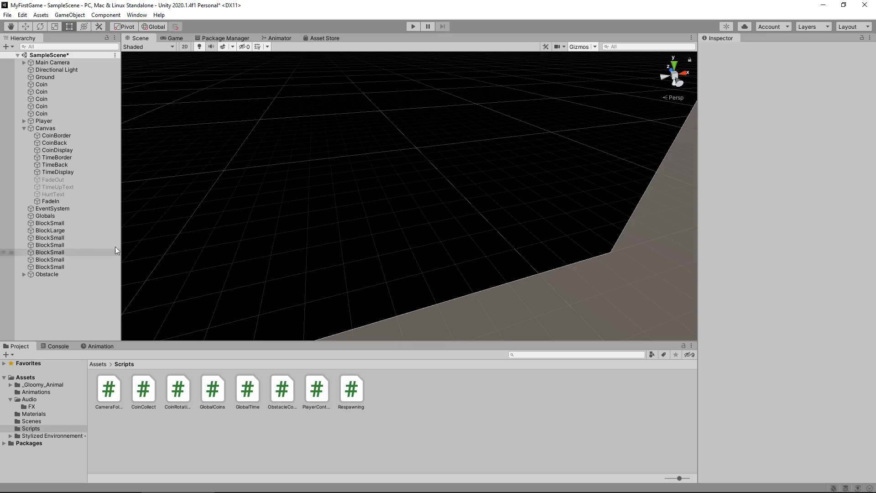
pyautogui.click(70, 194)
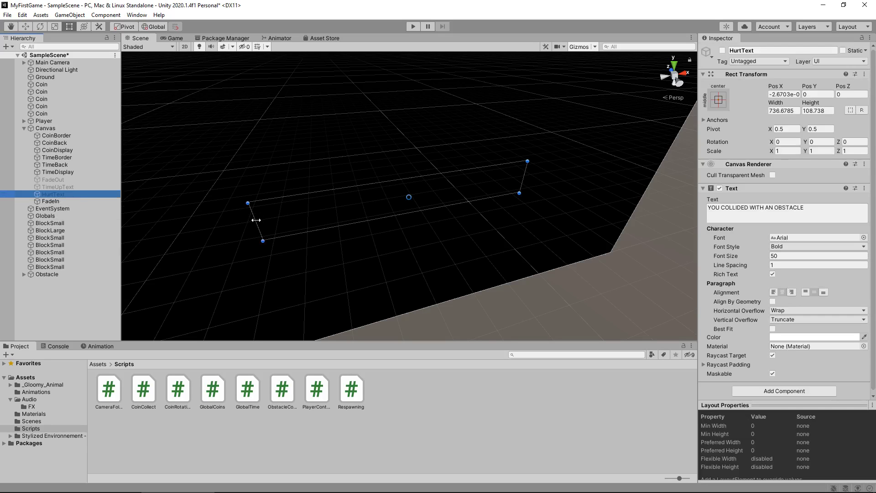
pyautogui.moveTo(256, 220); pyautogui.dragTo(165, 234)
pyautogui.moveTo(224, 218); pyautogui.dragTo(249, 203)
# - Centre HurtText on the canvas, hide it, then replay and run into the obstacle
pyautogui.click(722, 50)
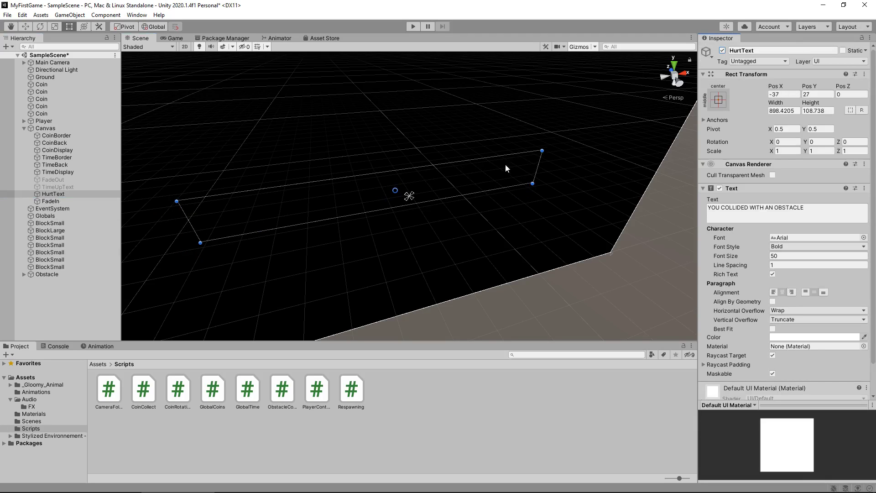
pyautogui.moveTo(465, 173); pyautogui.dragTo(488, 179)
pyautogui.click(723, 51)
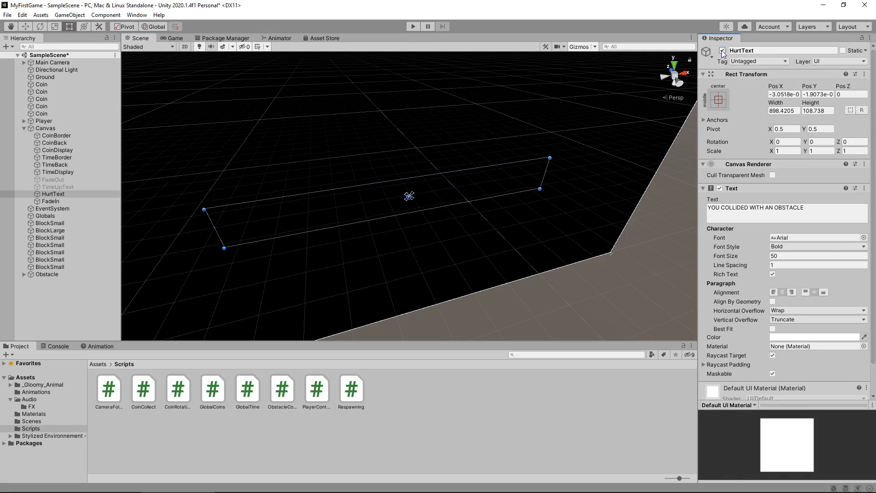
pyautogui.click(723, 51)
pyautogui.click(414, 26)
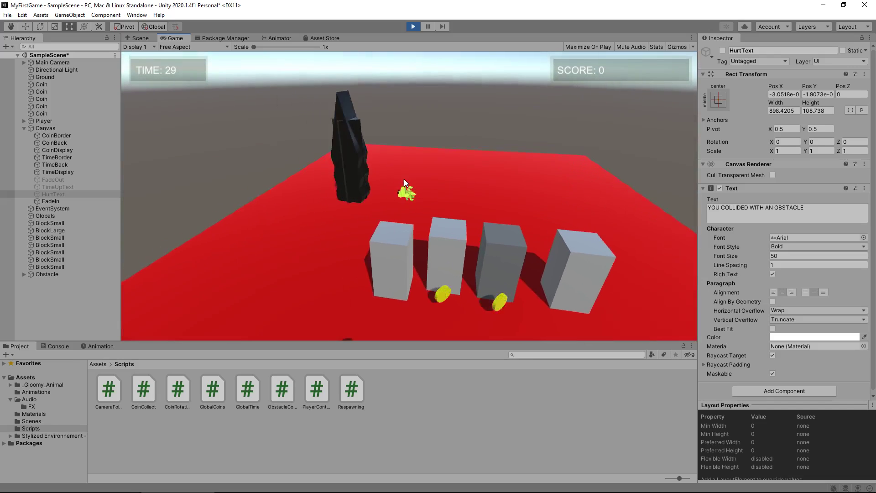
pyautogui.press('w')
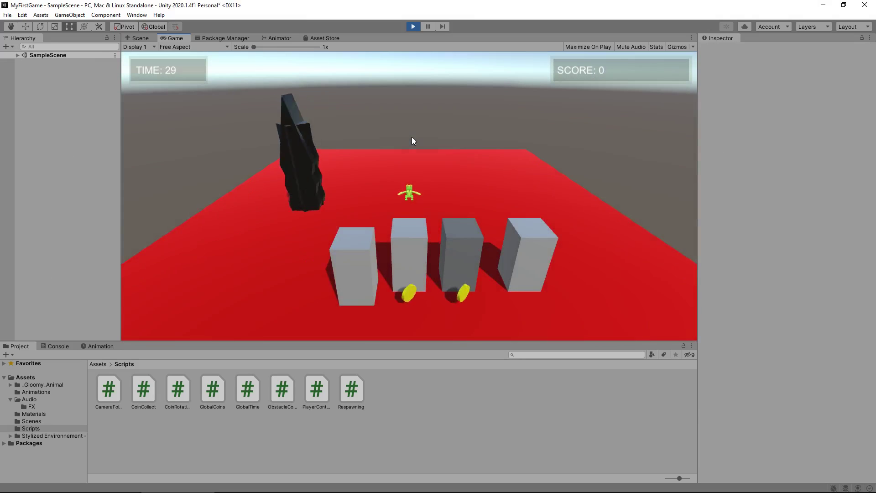
# - Stop the game, duplicate Obstacle, and move the copy to X 7.5, shifted along Z
pyautogui.click(413, 26)
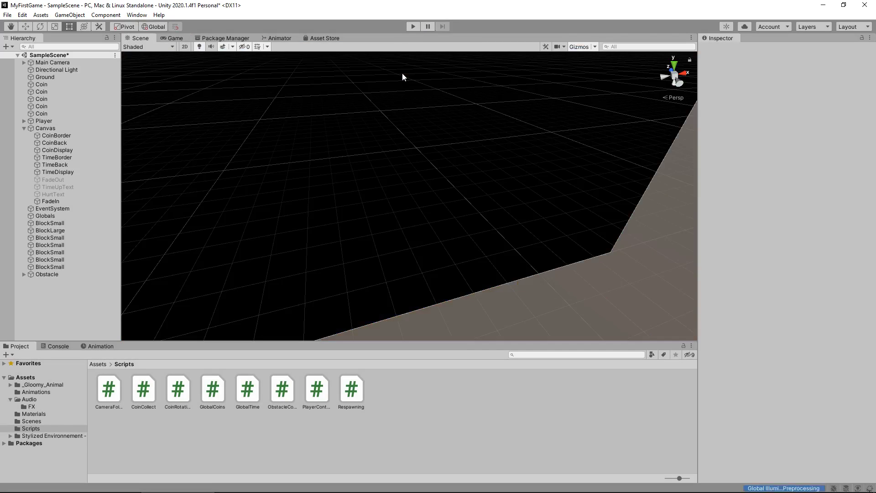
pyautogui.doubleClick(59, 273)
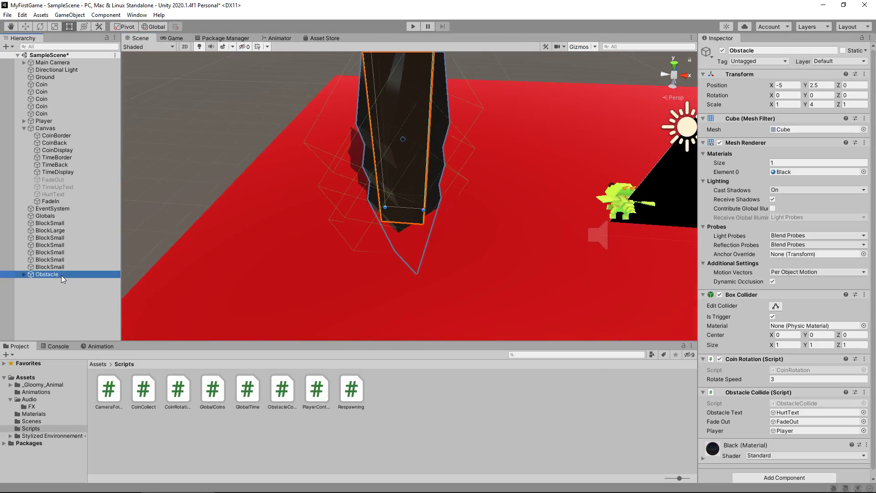
pyautogui.hotkey('ctrl', 'd')
pyautogui.scroll(-5, 411, 178)
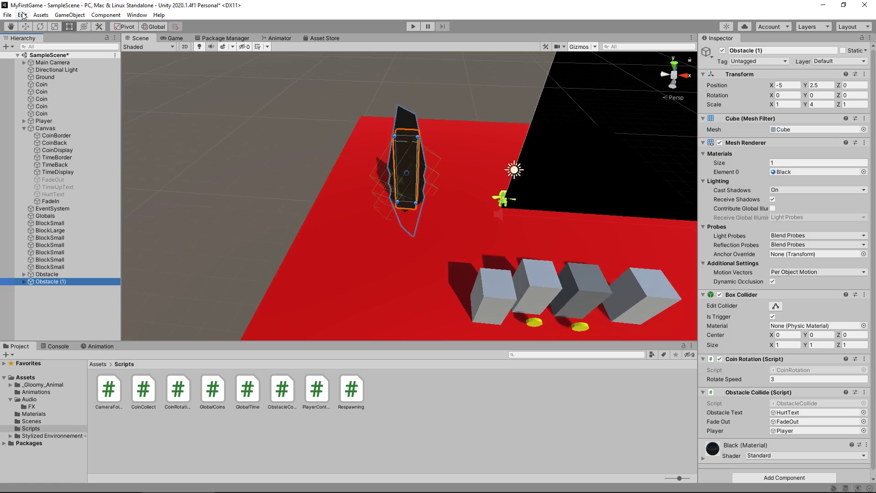
pyautogui.click(25, 26)
pyautogui.moveTo(437, 175); pyautogui.dragTo(660, 170)
pyautogui.moveTo(662, 208); pyautogui.dragTo(510, 174)
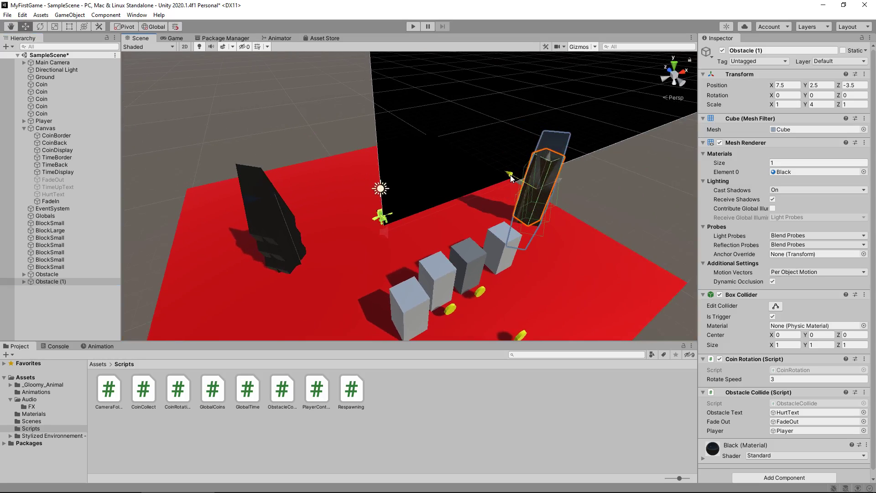
# - Make two more obstacle copies, placing one at X -5.5 and one at X 4, Z -7.5
pyautogui.hotkey('ctrl', 'd')
pyautogui.moveTo(563, 183); pyautogui.dragTo(310, 281)
pyautogui.keyDown('alt'); pyautogui.moveTo(395, 216); pyautogui.dragTo(373, 250); pyautogui.keyUp('alt')
pyautogui.hotkey('ctrl', 'd')
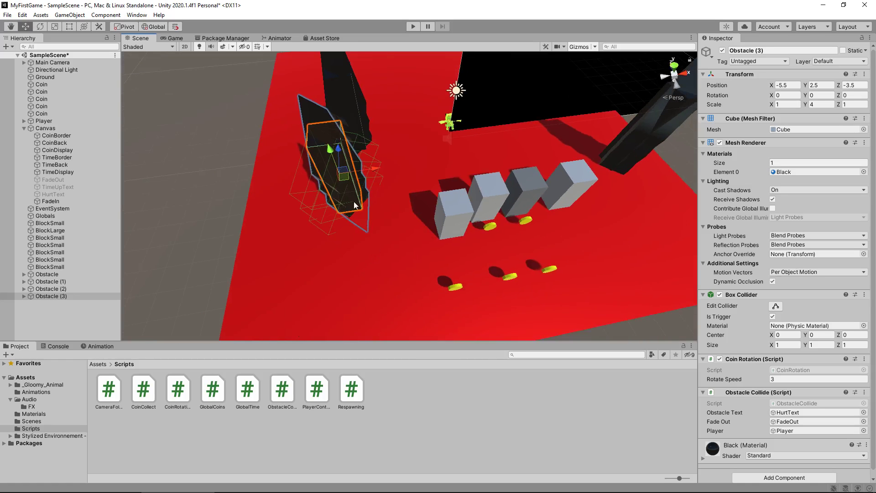
pyautogui.moveTo(341, 154); pyautogui.dragTo(345, 233)
pyautogui.moveTo(378, 274); pyautogui.dragTo(642, 256)
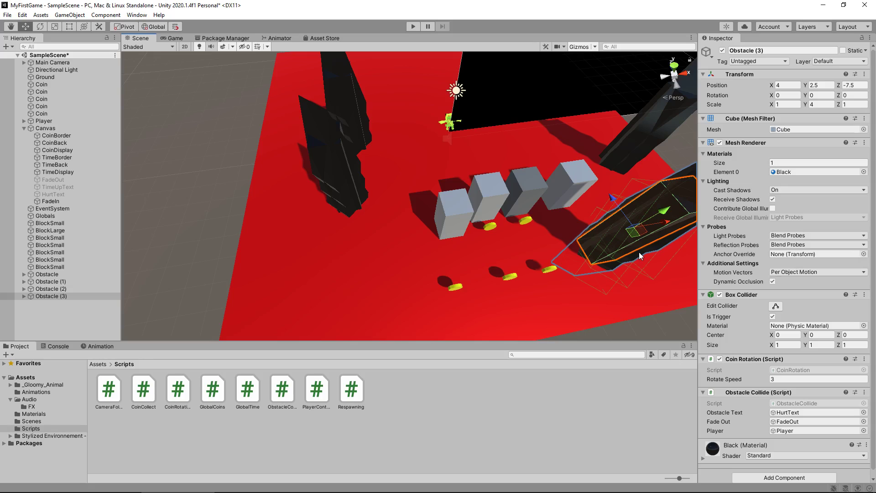